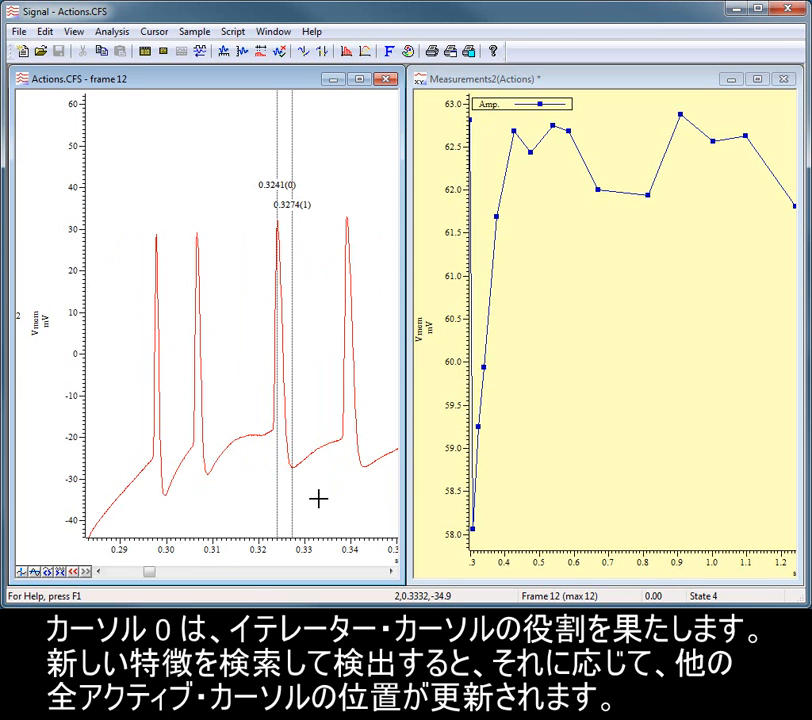
Advance cursor 0 rightward through the next four detected peaks in the Actions.CFS frame.
{"action": "key", "text": "ctrl+shift+Right"}
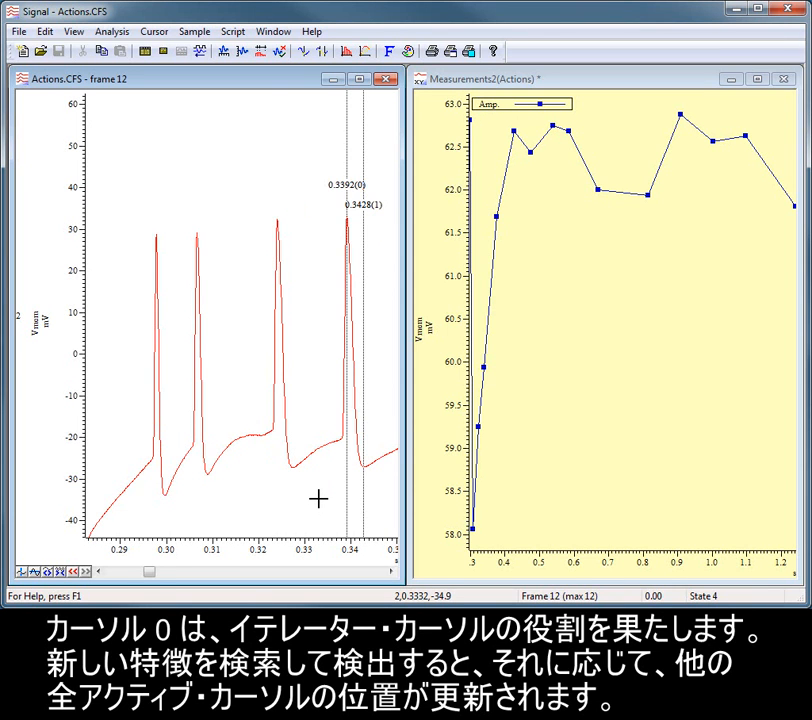
{"action": "key", "text": "ctrl+shift+Right"}
{"action": "key", "text": "ctrl+shift+Right"}
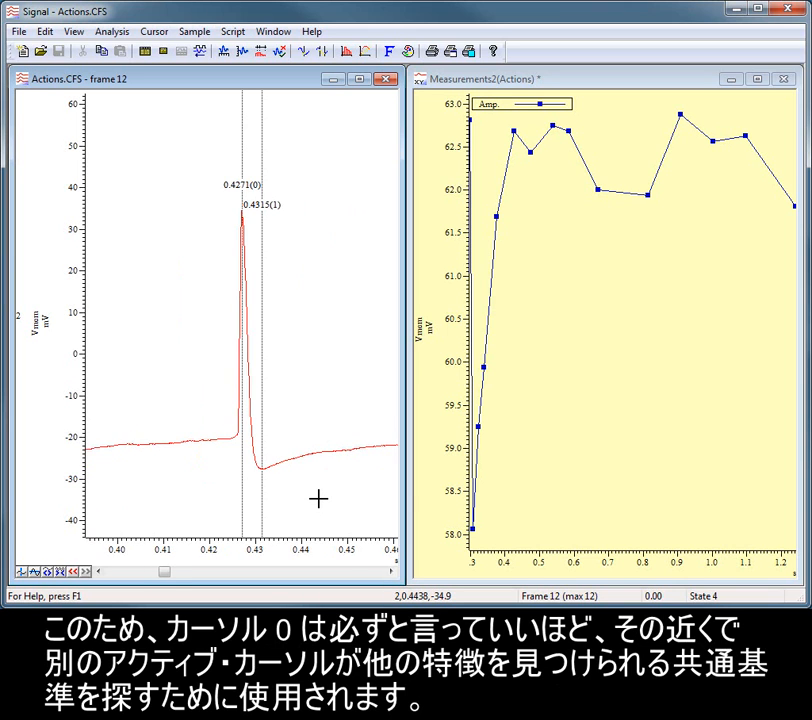
{"action": "key", "text": "ctrl+shift+Right"}
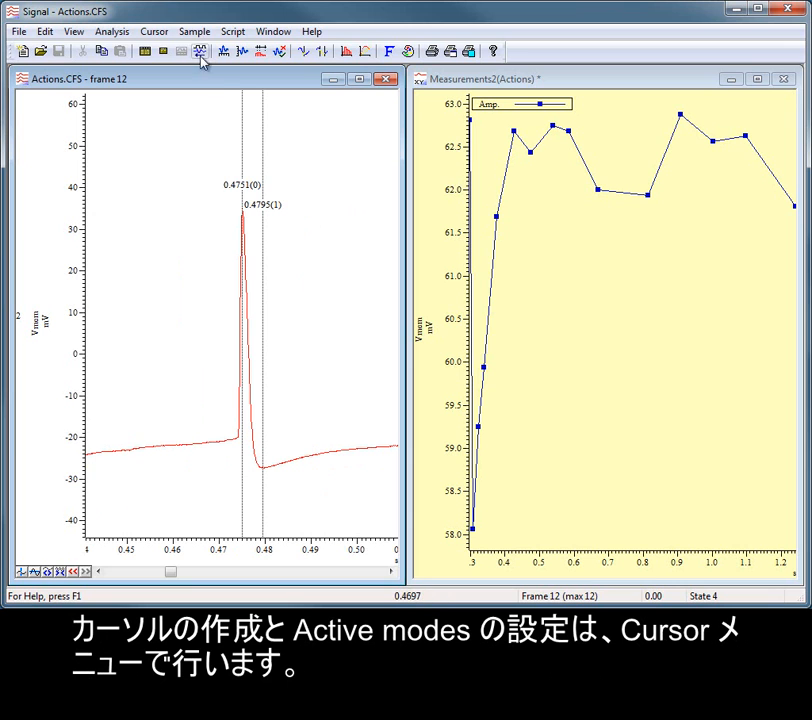
{"action": "left_click", "coordinate": [163, 36]}
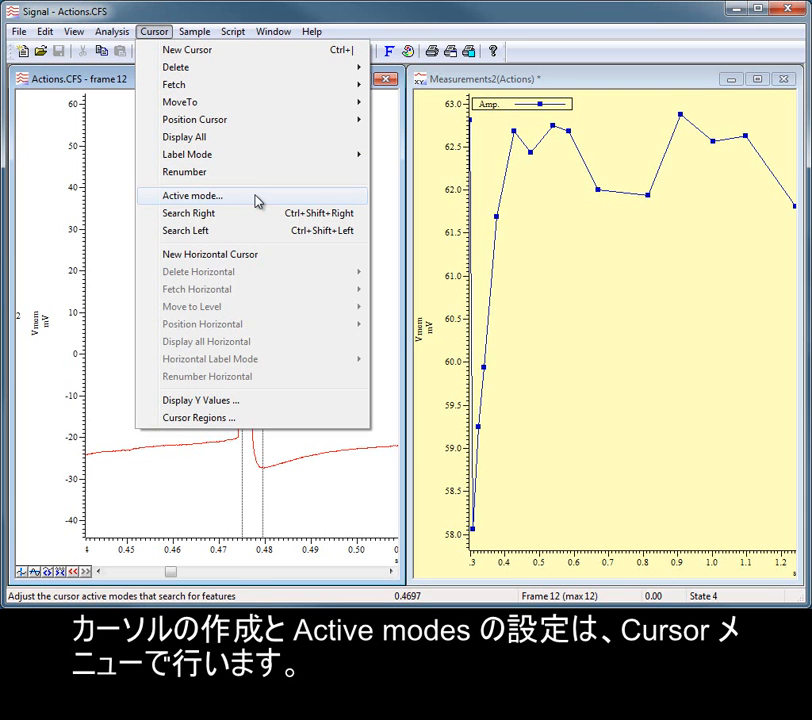
{"action": "left_click", "coordinate": [128, 79]}
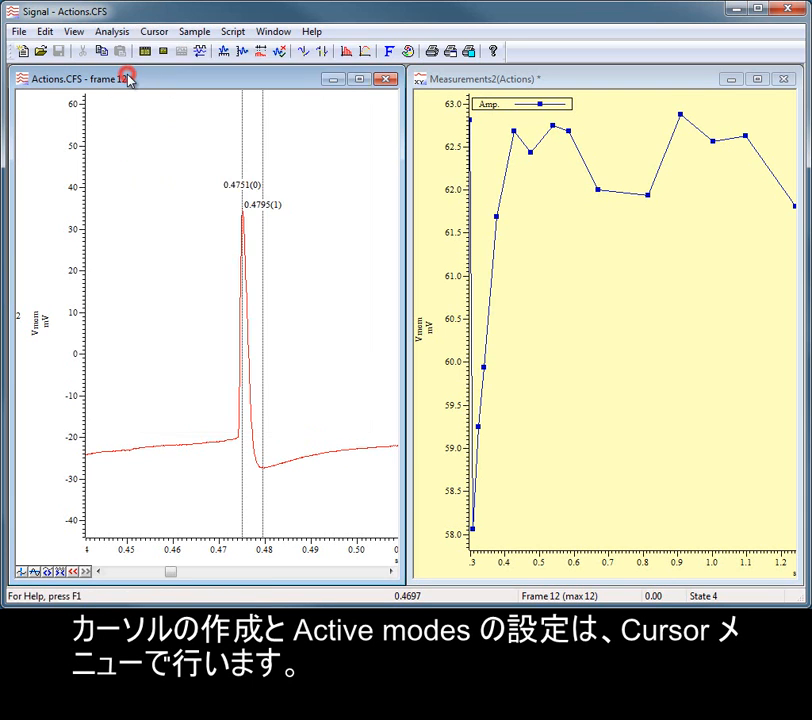
Close the Actions.CFS window and its Measurements2 plot without saving, and maximize the Action potentials.cfs window.
{"action": "left_click", "coordinate": [390, 82]}
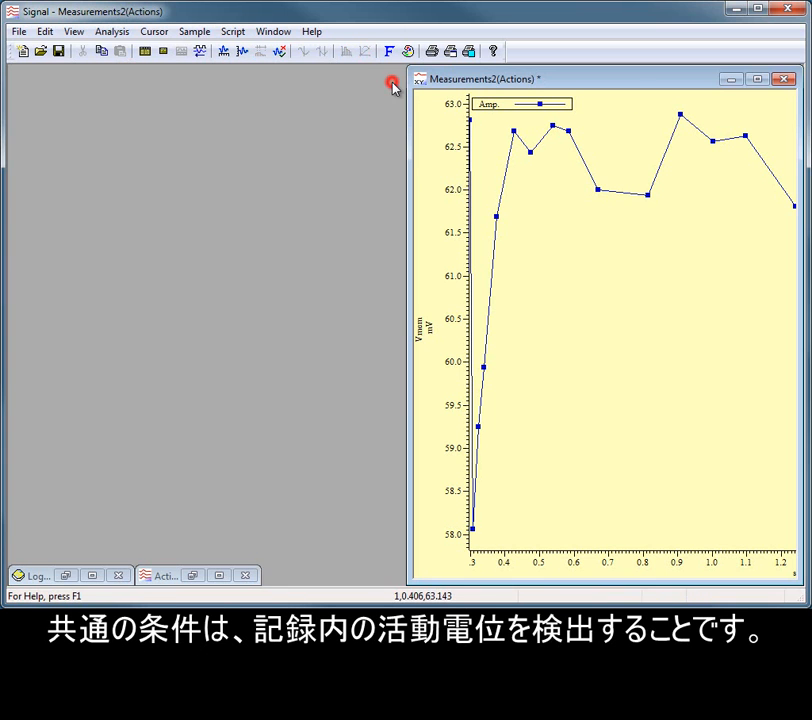
{"action": "left_click", "coordinate": [786, 79]}
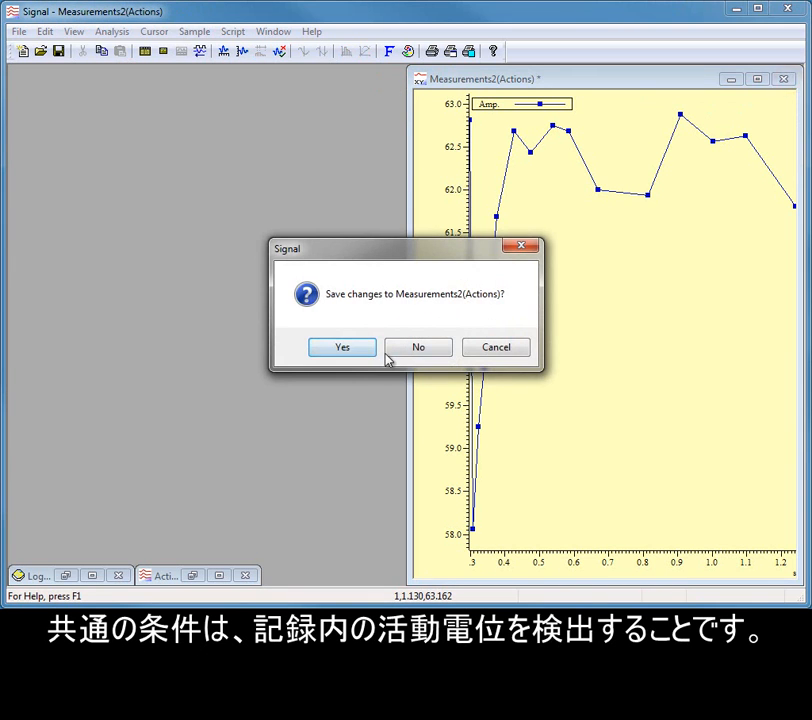
{"action": "left_click", "coordinate": [393, 349]}
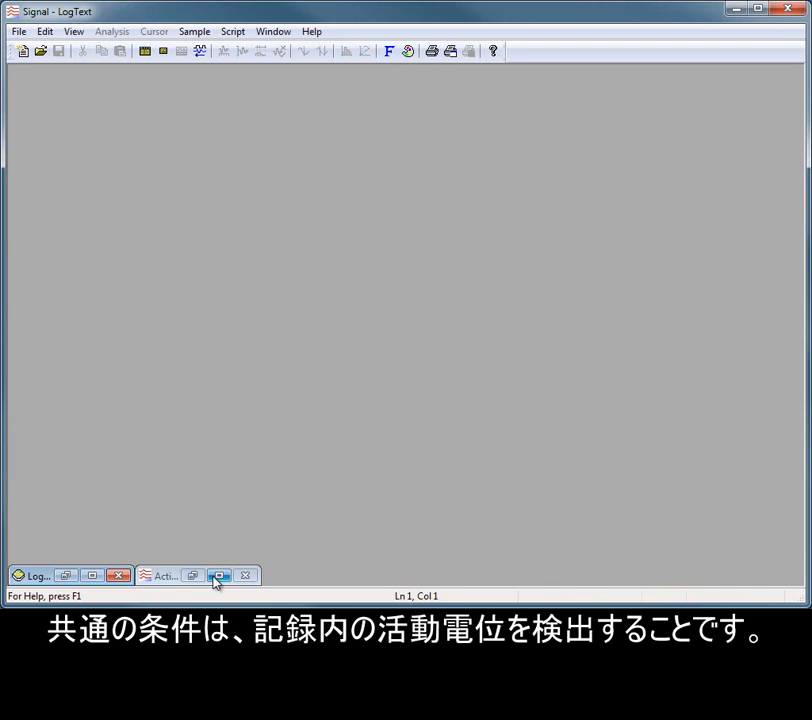
{"action": "left_click", "coordinate": [217, 577]}
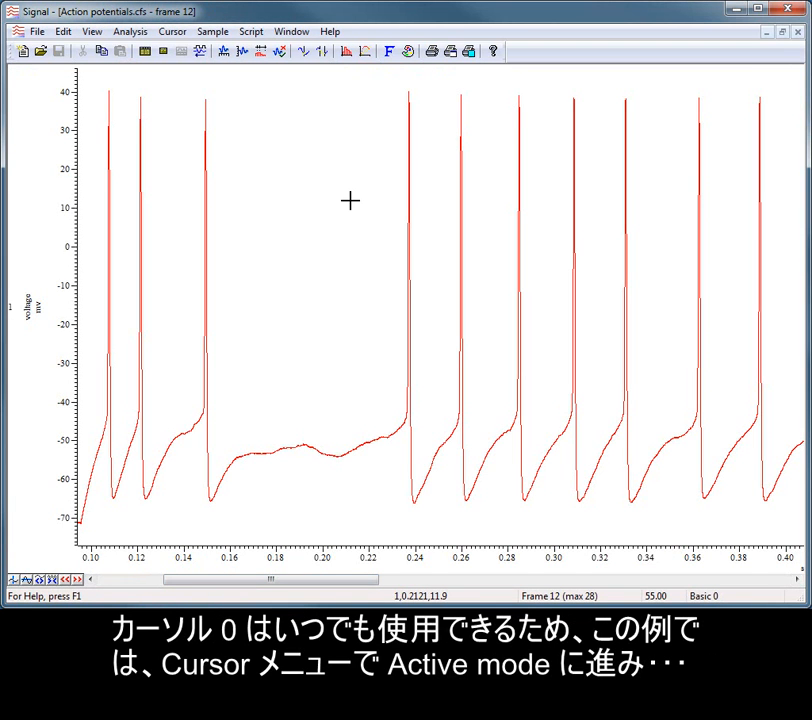
Set cursor 0 to Peak find on the 1 voltage channel with 50 mV minimum amplitude, 0 maximum width and 0 minimum step.
{"action": "left_click", "coordinate": [172, 32]}
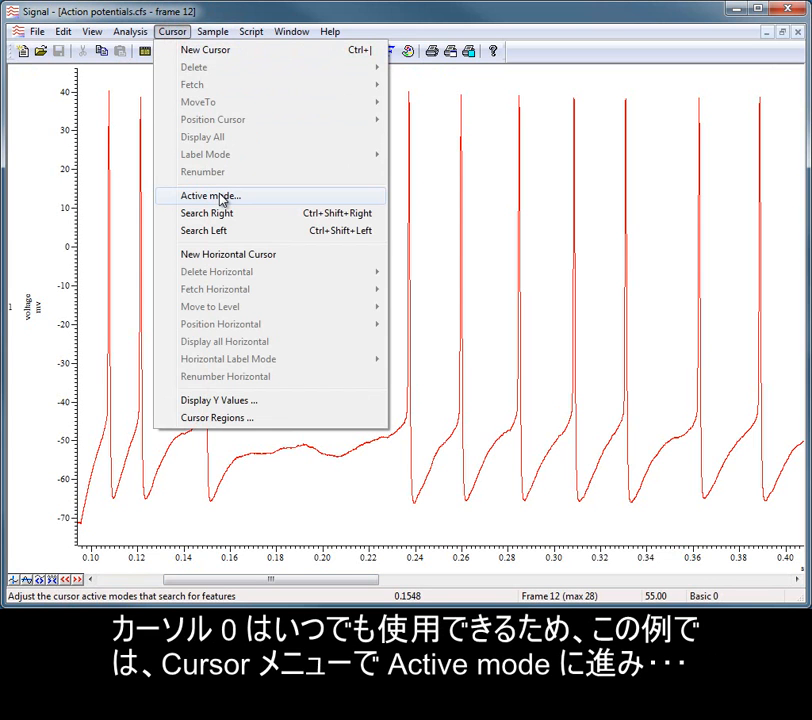
{"action": "left_click", "coordinate": [221, 198]}
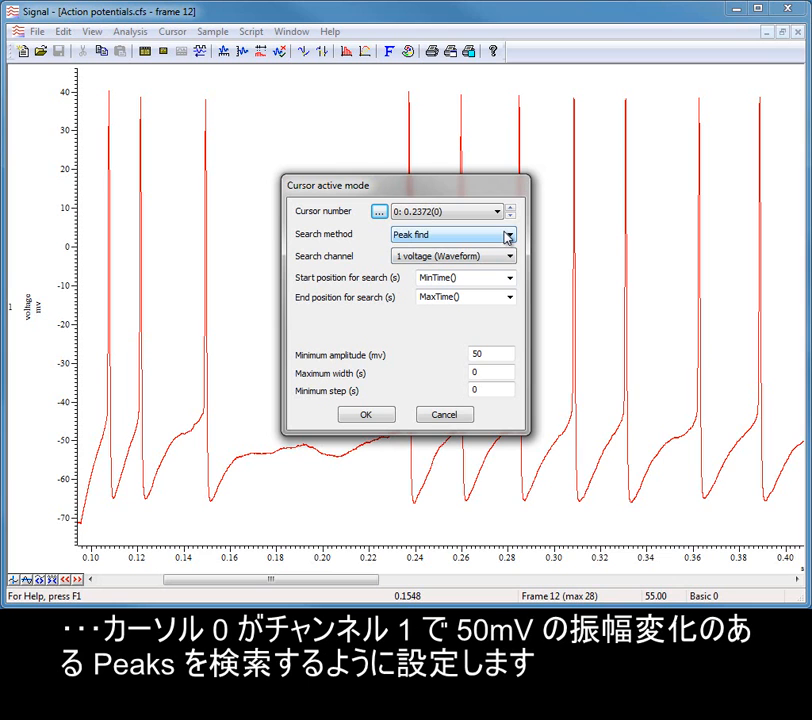
{"action": "left_click", "coordinate": [498, 354]}
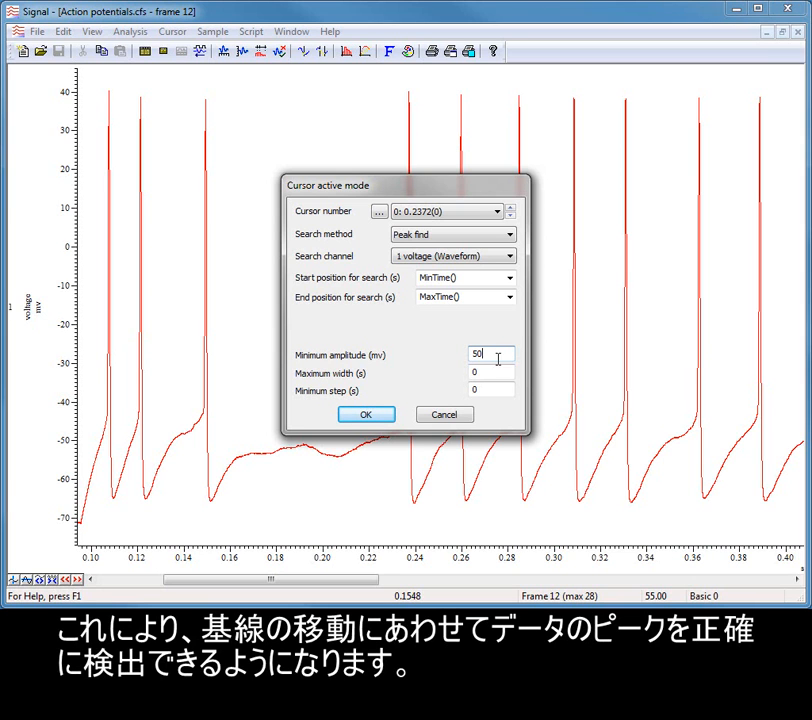
{"action": "left_click", "coordinate": [496, 376]}
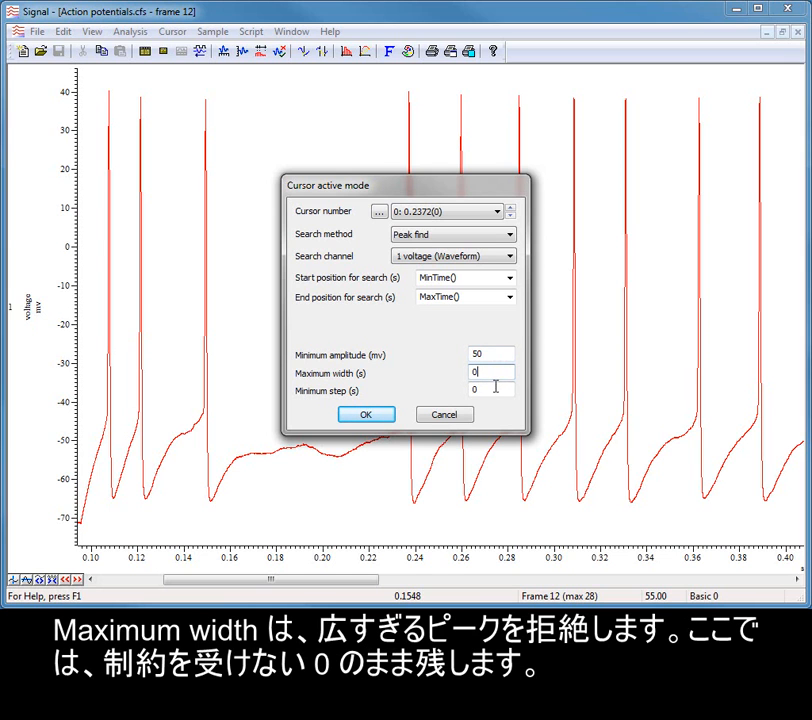
{"action": "left_click", "coordinate": [494, 391]}
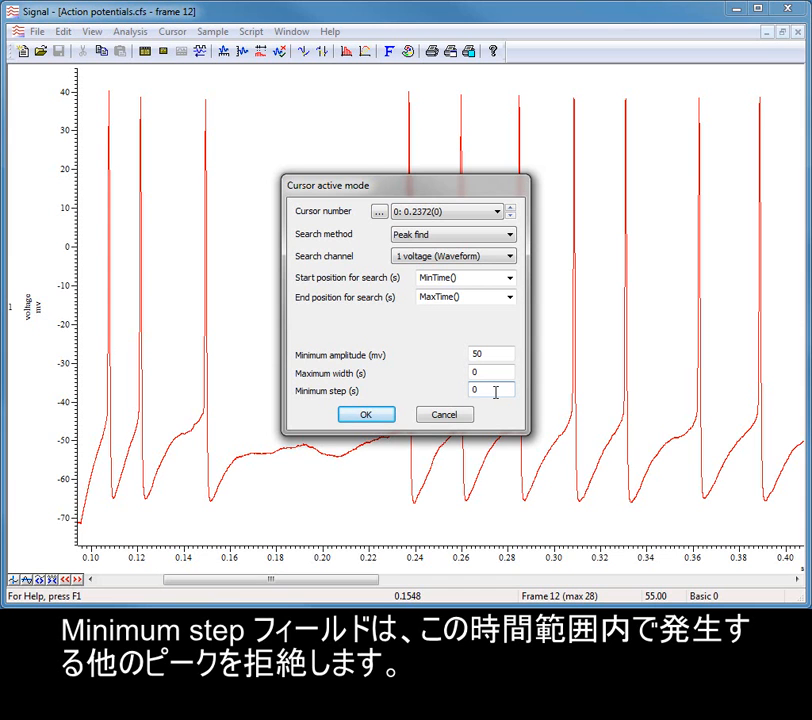
{"action": "left_click", "coordinate": [357, 415]}
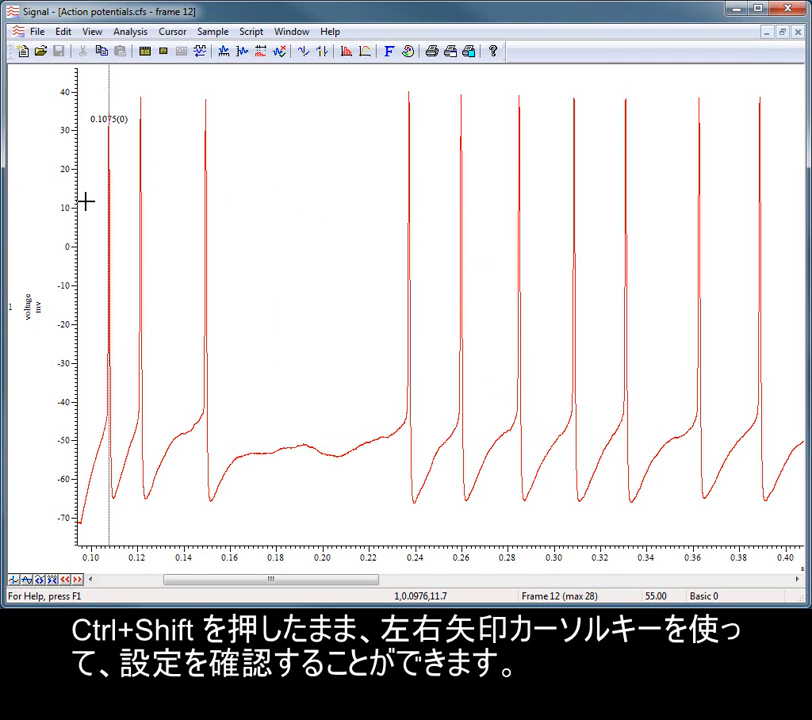
Test the peak detection by searching right with cursor 0 through the next three action potentials.
{"action": "key", "text": "ctrl+shift+Right"}
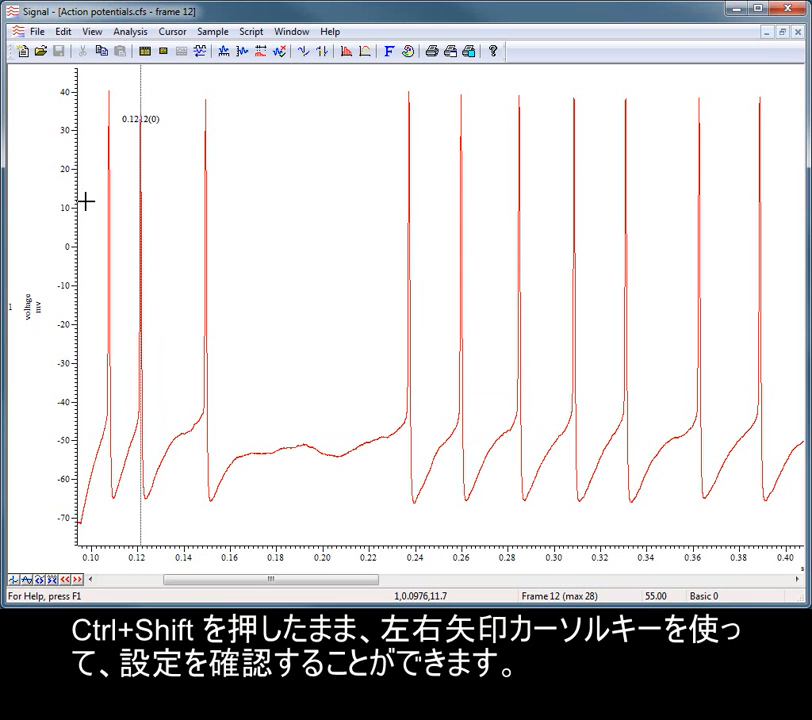
{"action": "key", "text": "ctrl+shift+Right"}
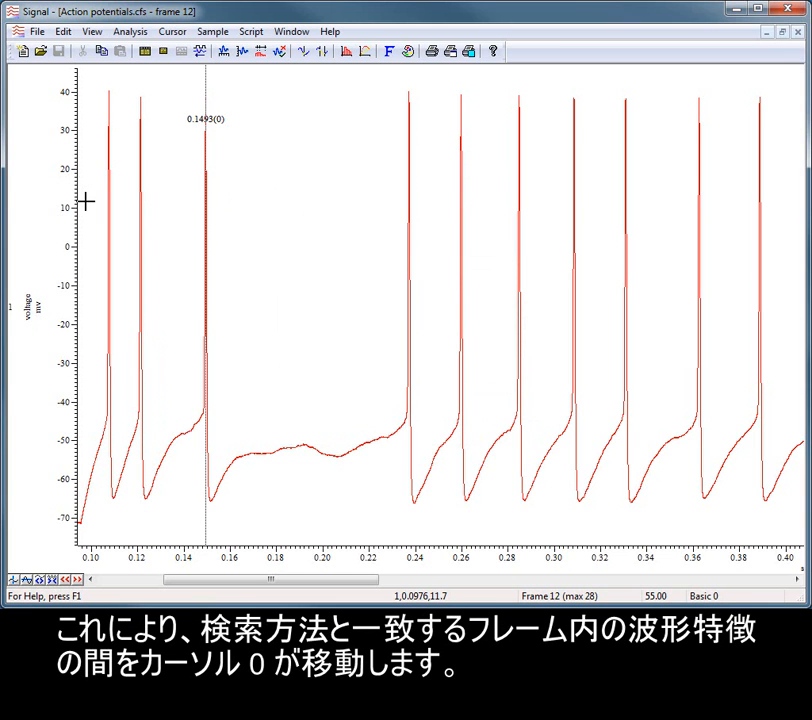
{"action": "key", "text": "ctrl+shift+Right"}
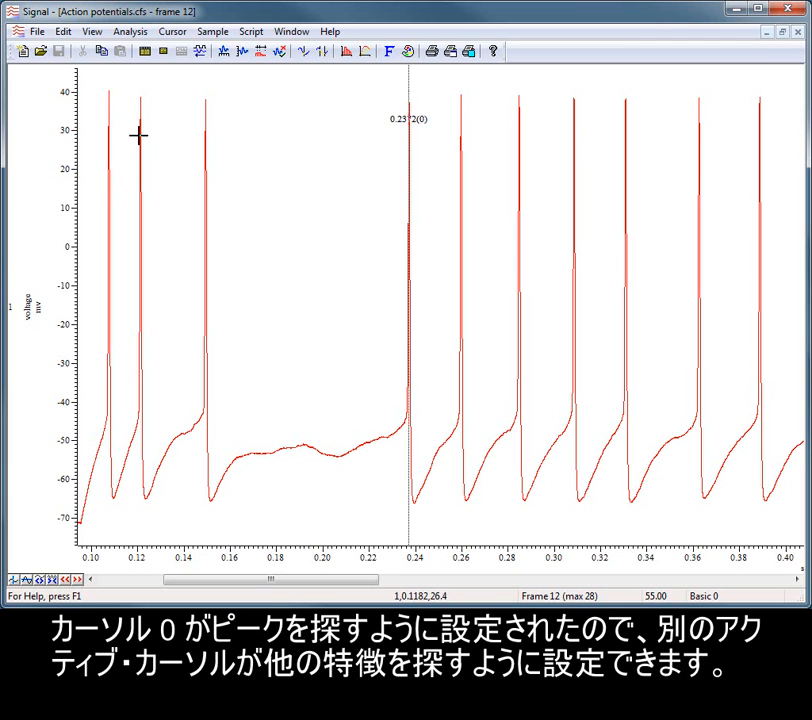
Add a new vertical cursor and set the active search method of cursor 1 to Trough find.
{"action": "left_click", "coordinate": [174, 32]}
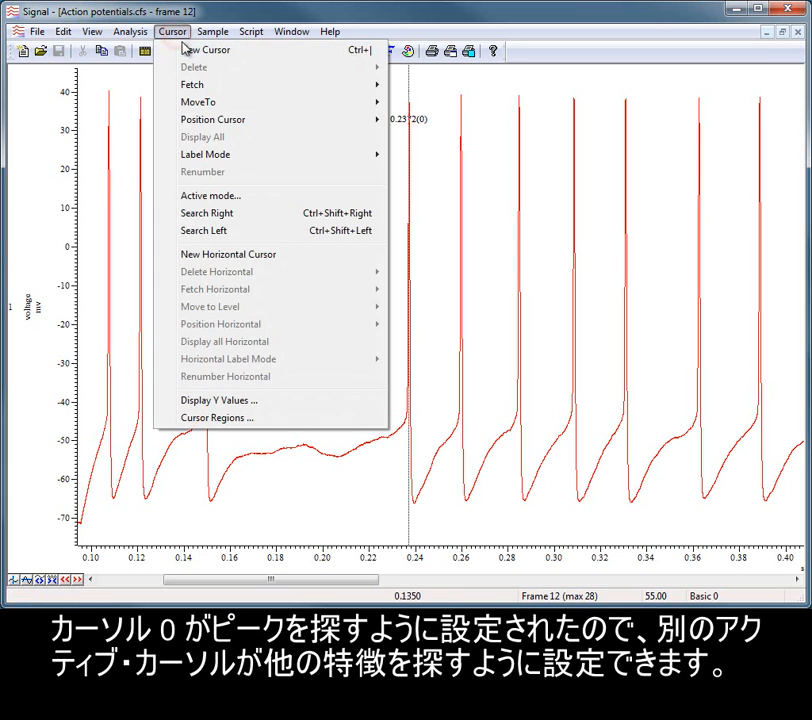
{"action": "left_click", "coordinate": [190, 50]}
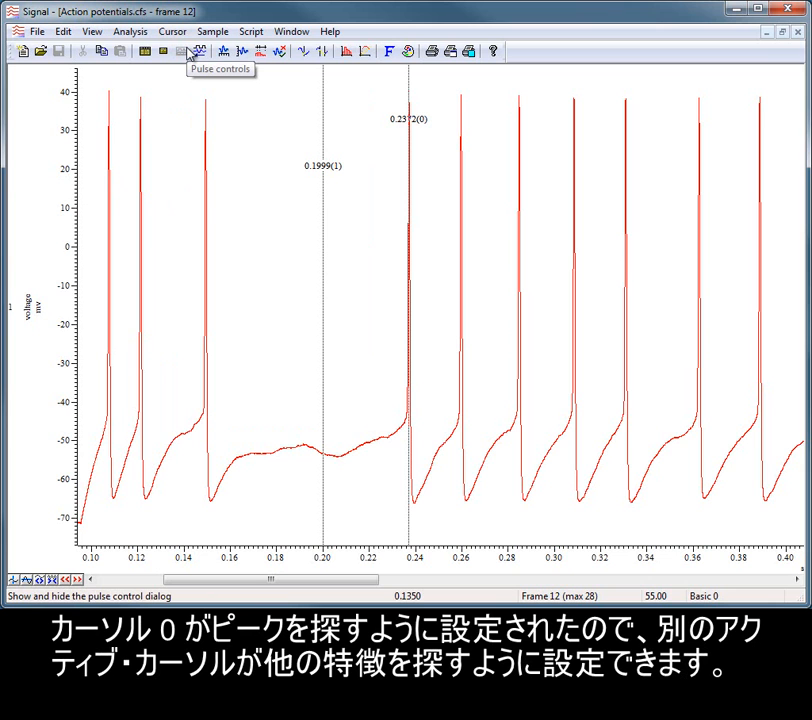
{"action": "left_click", "coordinate": [171, 32]}
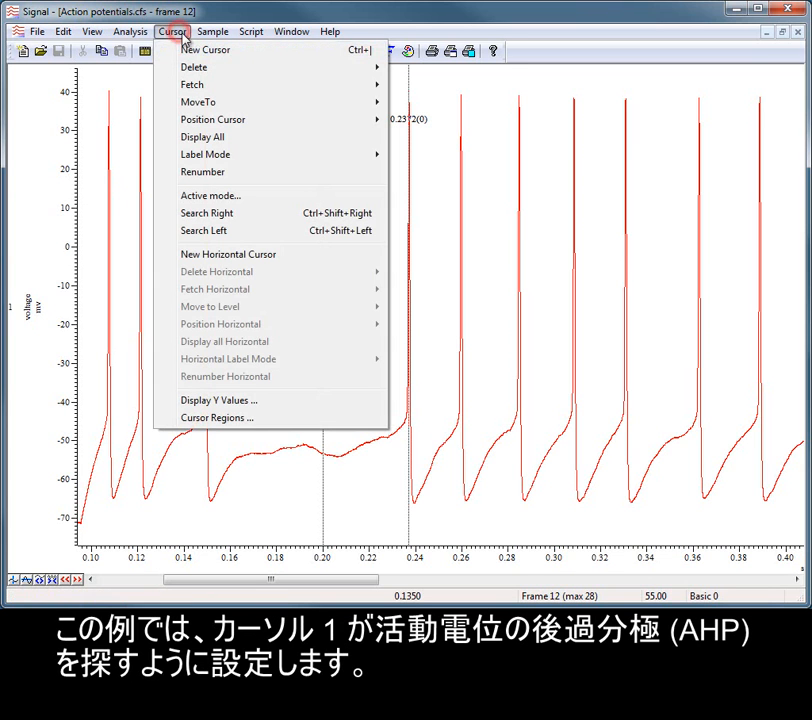
{"action": "left_click", "coordinate": [229, 198]}
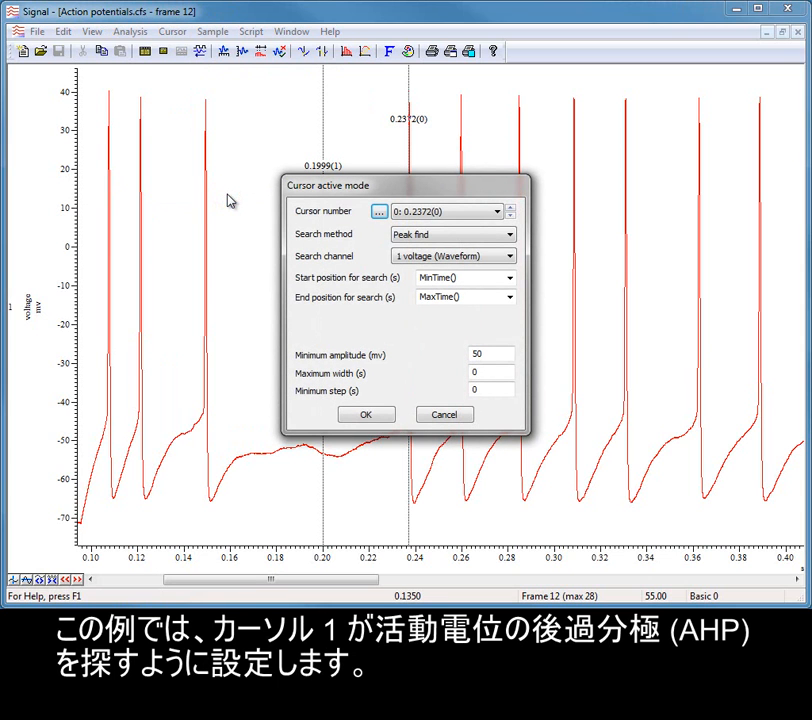
{"action": "left_click", "coordinate": [498, 216]}
{"action": "left_click", "coordinate": [491, 238]}
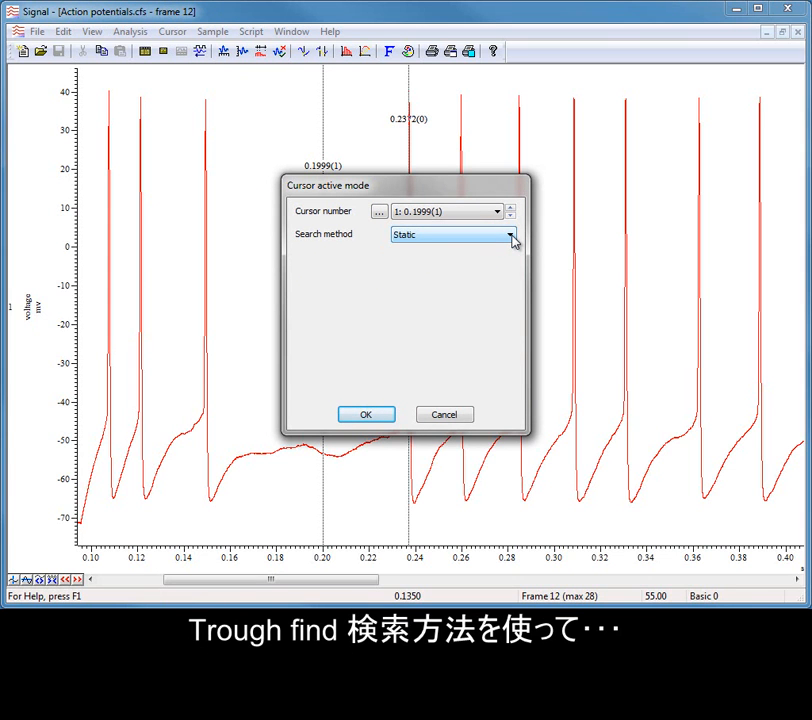
{"action": "left_click", "coordinate": [511, 237]}
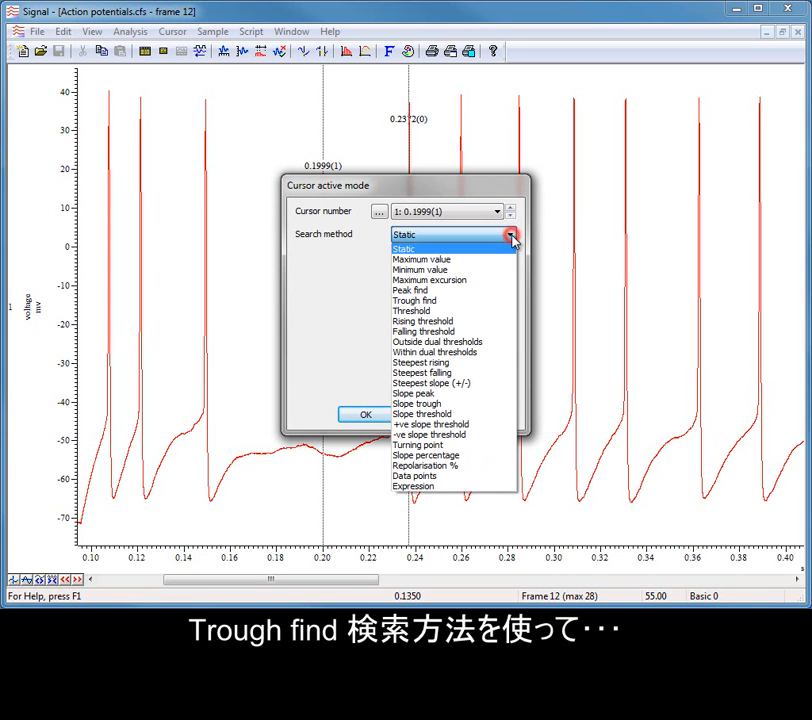
{"action": "left_click", "coordinate": [488, 303]}
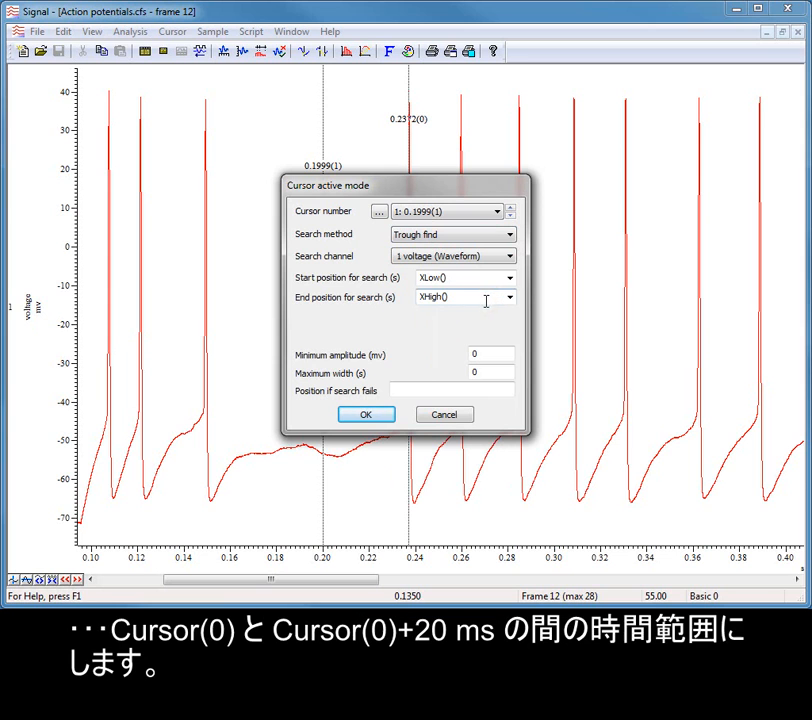
Limit cursor 1's search range to start at Cursor(0) and end at Cursor(0)+0.02.
{"action": "left_click", "coordinate": [510, 279]}
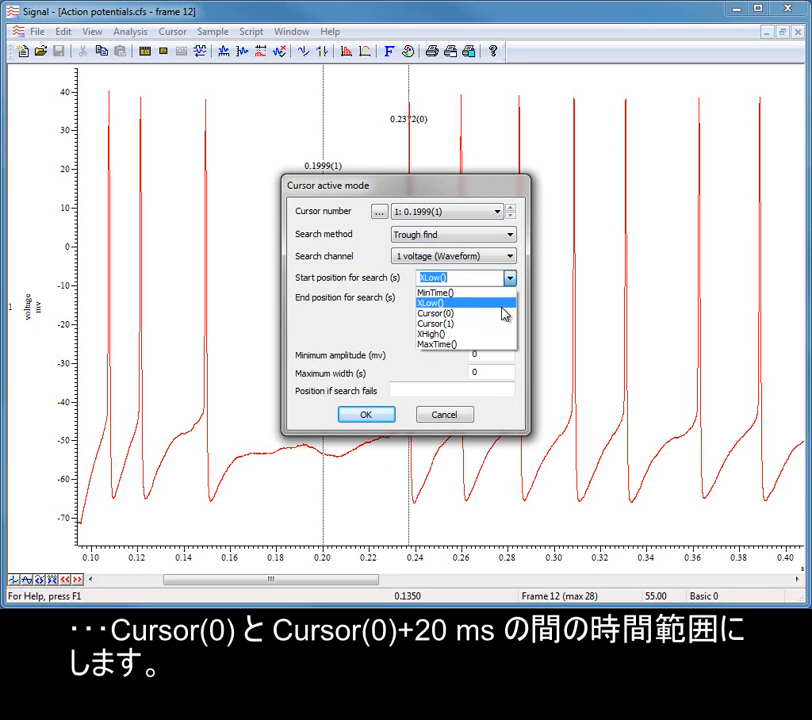
{"action": "left_click", "coordinate": [501, 313]}
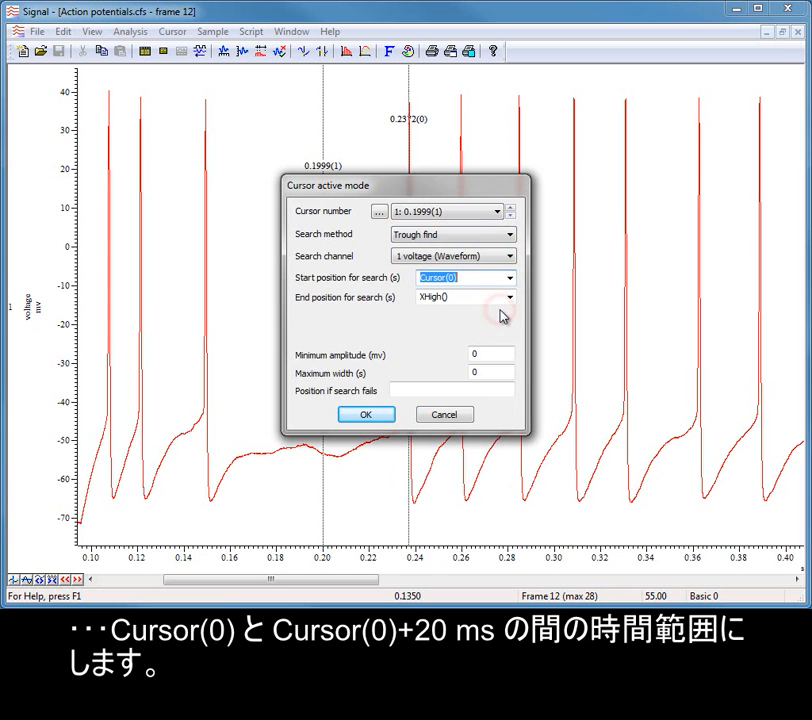
{"action": "left_click", "coordinate": [510, 298]}
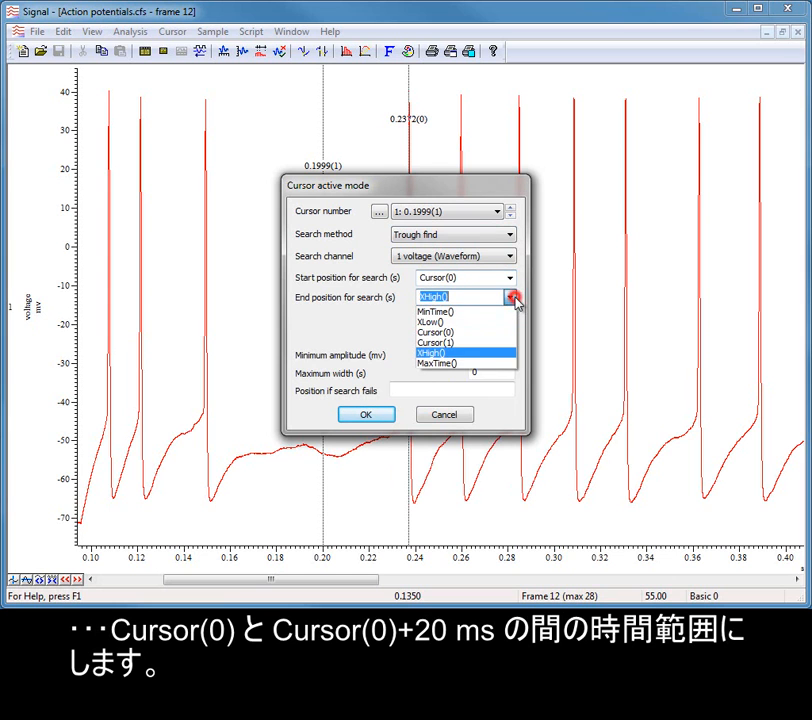
{"action": "left_click", "coordinate": [502, 333]}
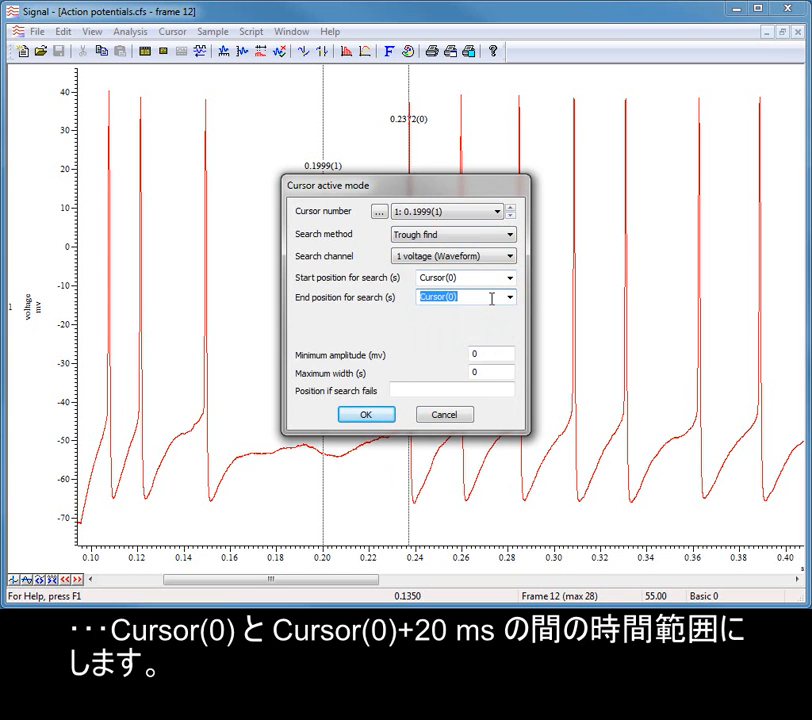
{"action": "left_click", "coordinate": [490, 297]}
{"action": "type", "text": "+0.02"}
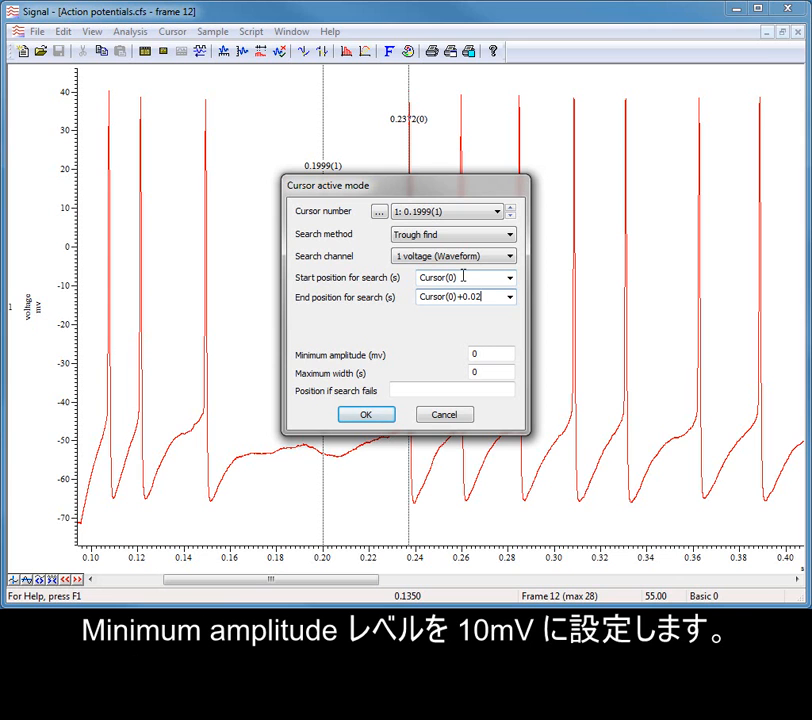
Set cursor 1's minimum trough amplitude to 10 mV and apply the active mode settings.
{"action": "left_click", "coordinate": [486, 352]}
{"action": "left_click_drag", "start_coordinate": [486, 355], "coordinate": [452, 352]}
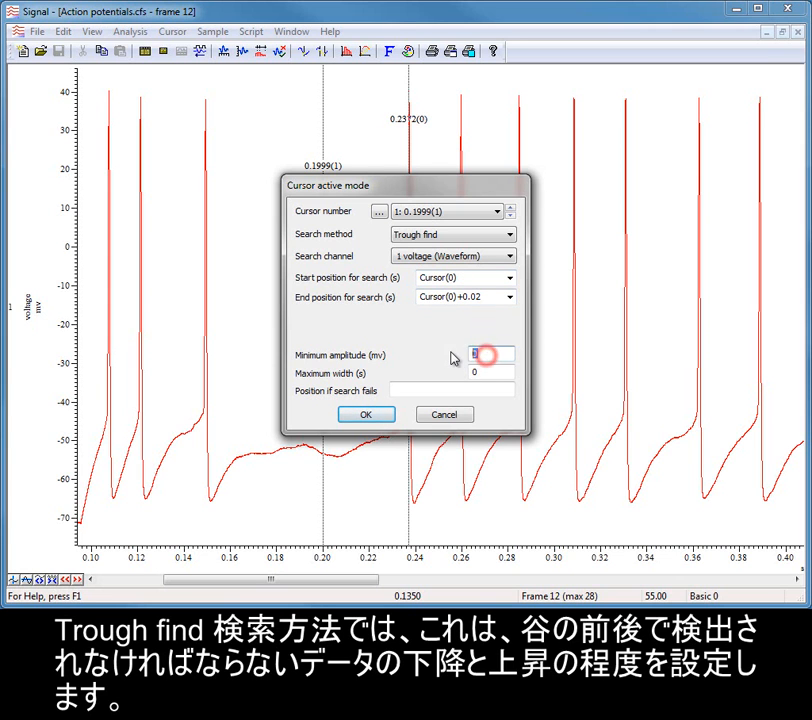
{"action": "type", "text": "10"}
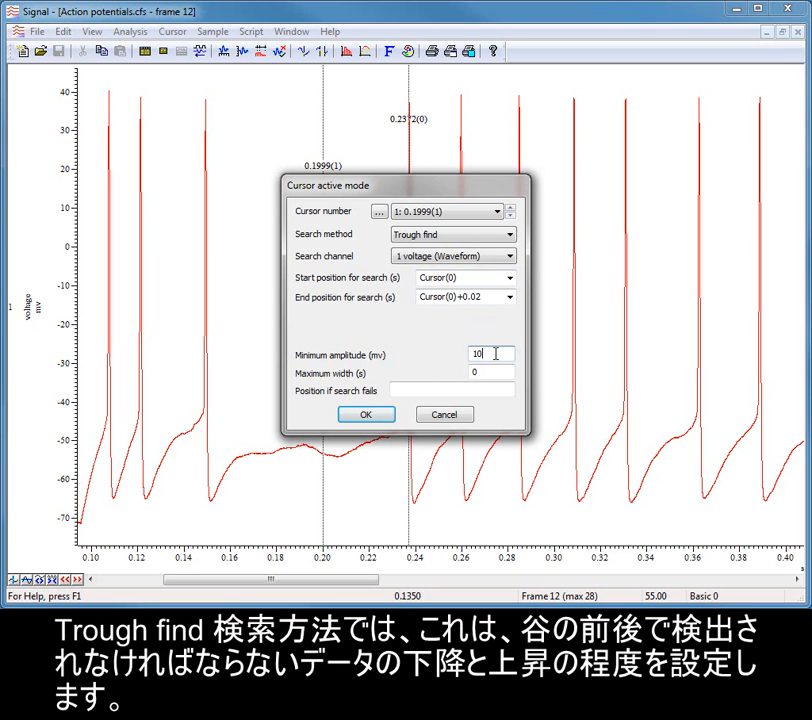
{"action": "left_click", "coordinate": [379, 418]}
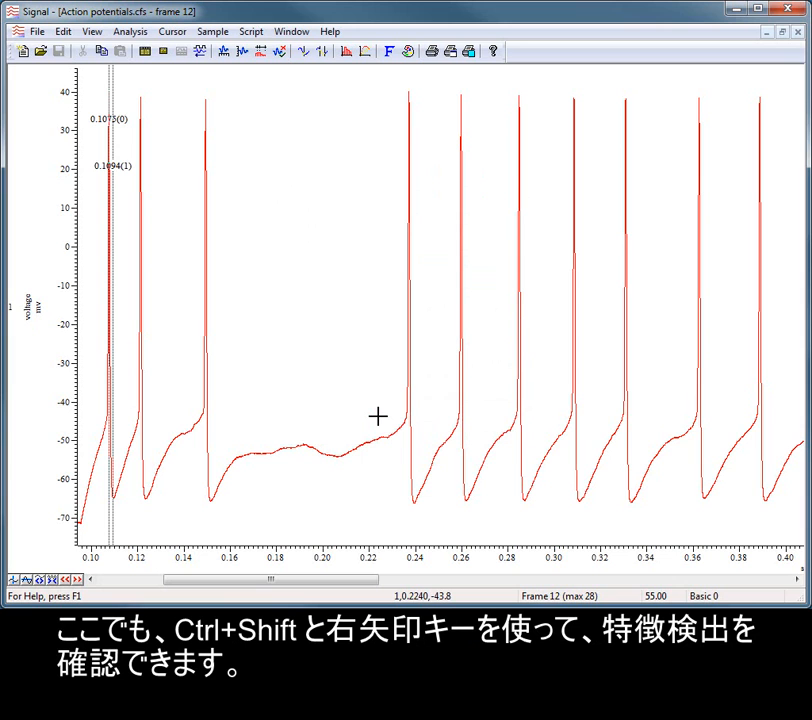
Check the combined peak and trough detection by searching right through the next two action potentials.
{"action": "key", "text": "ctrl+shift+Right"}
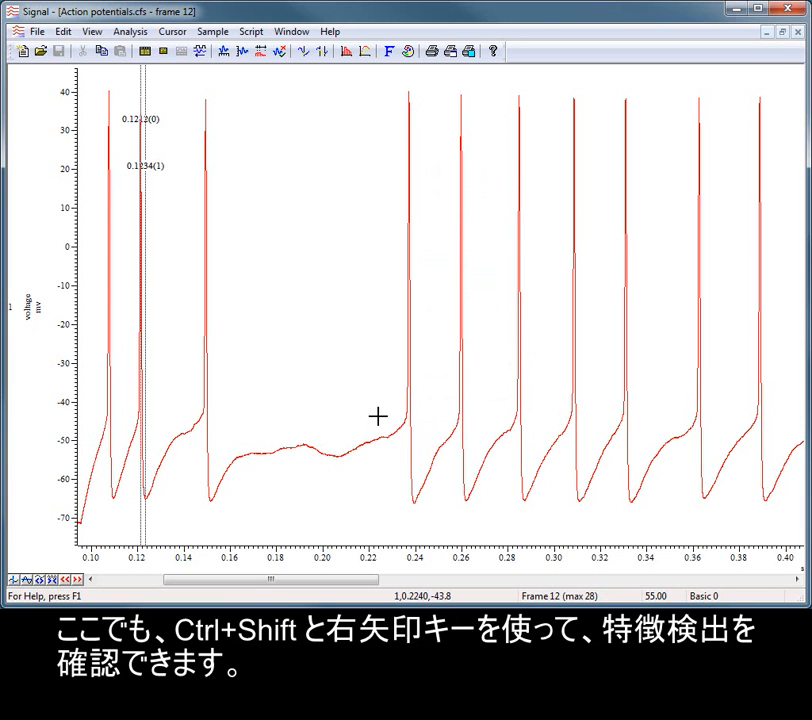
{"action": "key", "text": "ctrl+shift+Right"}
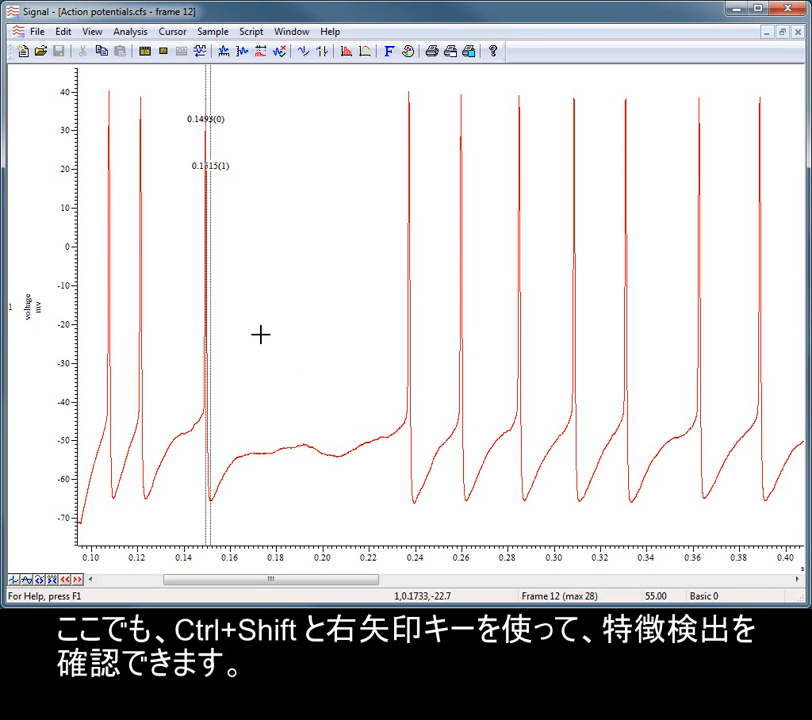
Zoom in on the detected action potential and check peak and trough detection through the next two action potentials.
{"action": "left_click_drag", "start_coordinate": [179, 339], "coordinate": [231, 339]}
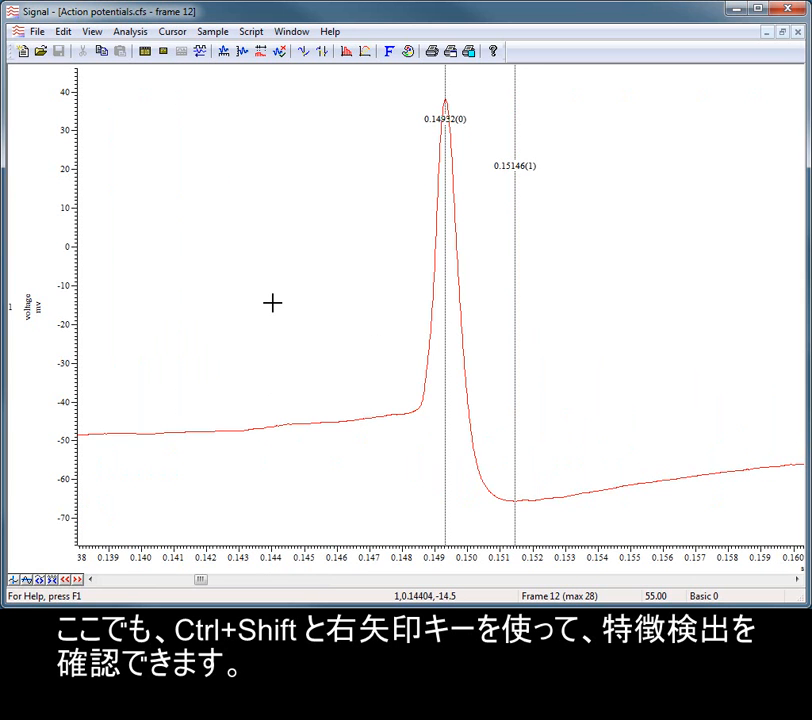
{"action": "key", "text": "ctrl+shift+Right"}
{"action": "key", "text": "ctrl+shift+Right"}
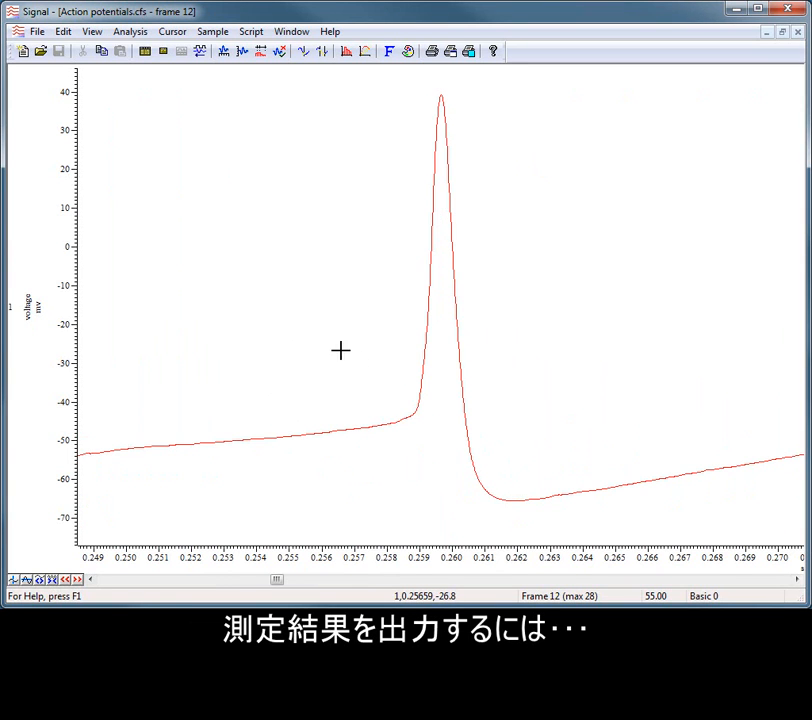
Start a new XY measurements analysis and review its MinTime() to MaxTime() range and its Amp. plot channel.
{"action": "left_click", "coordinate": [145, 37]}
{"action": "mouse_move", "coordinate": [277, 112]}
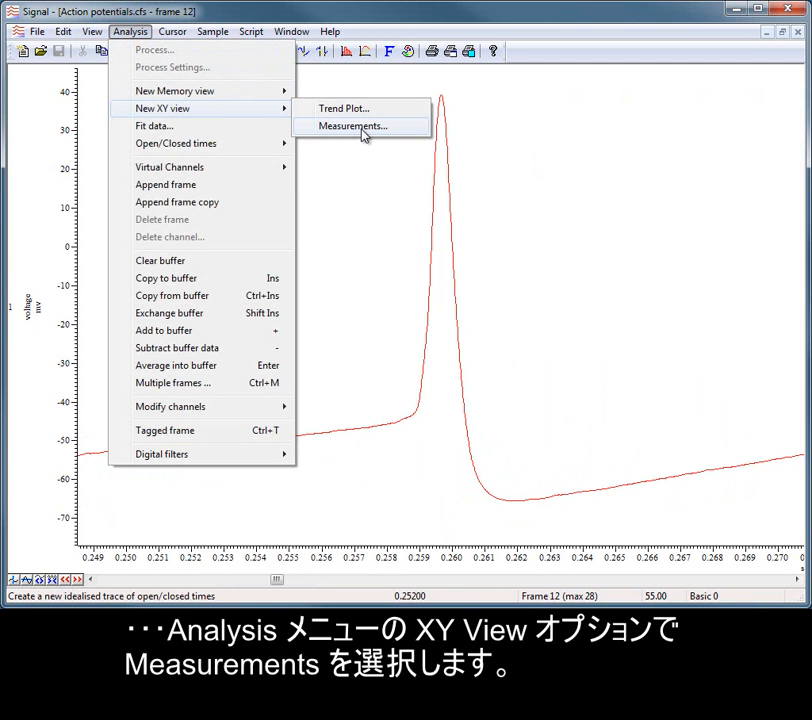
{"action": "left_click", "coordinate": [362, 133]}
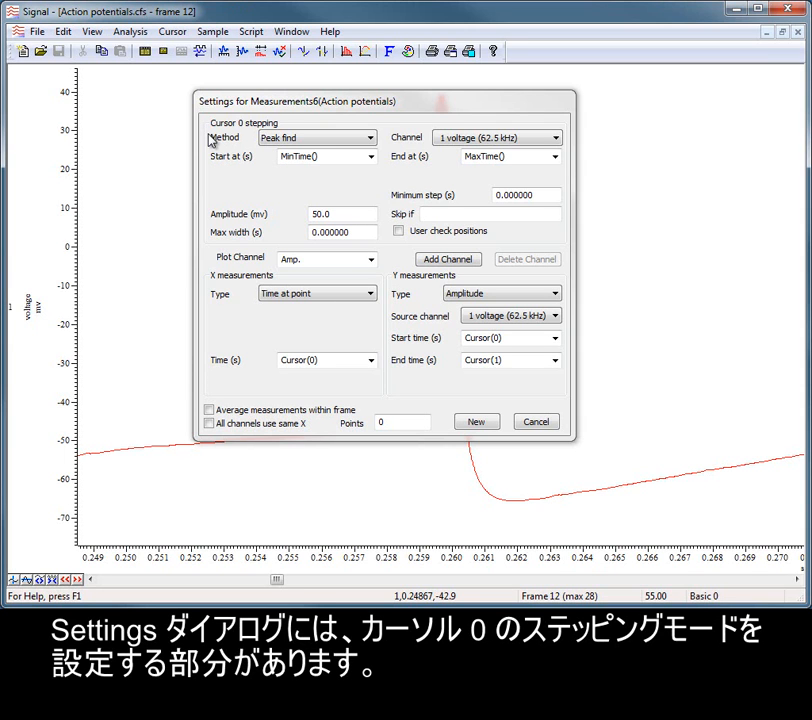
{"action": "left_click", "coordinate": [349, 160]}
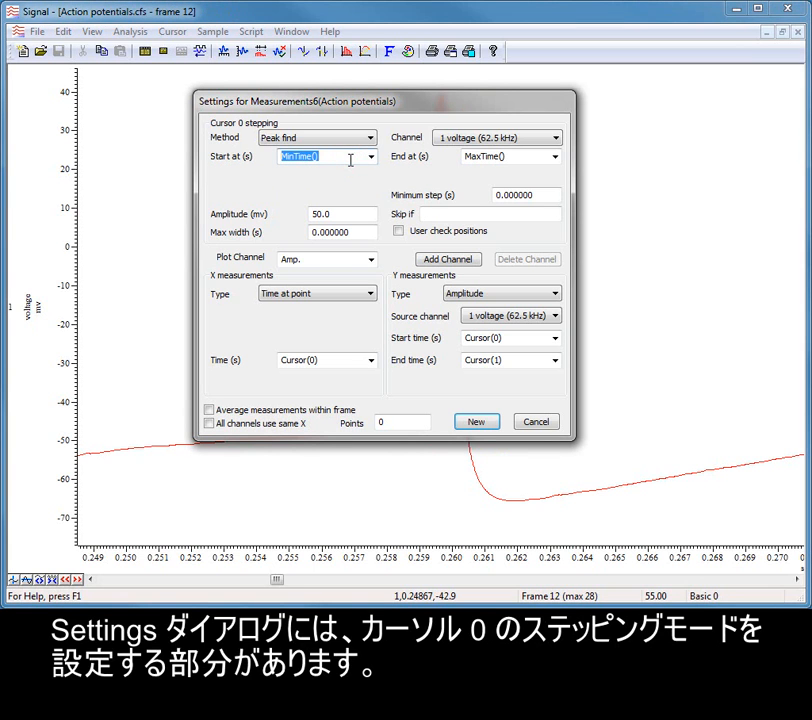
{"action": "left_click", "coordinate": [538, 160]}
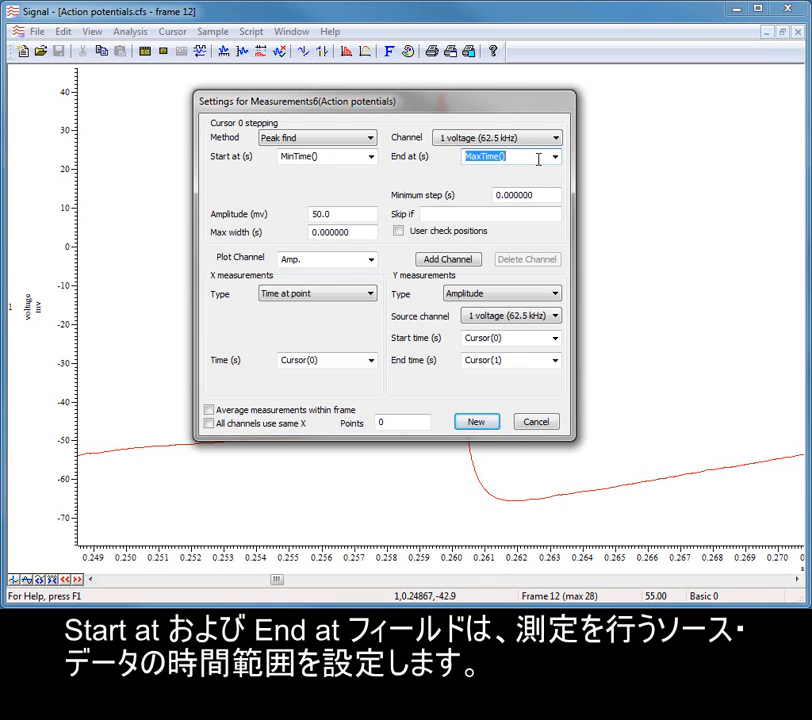
{"action": "left_click", "coordinate": [519, 156]}
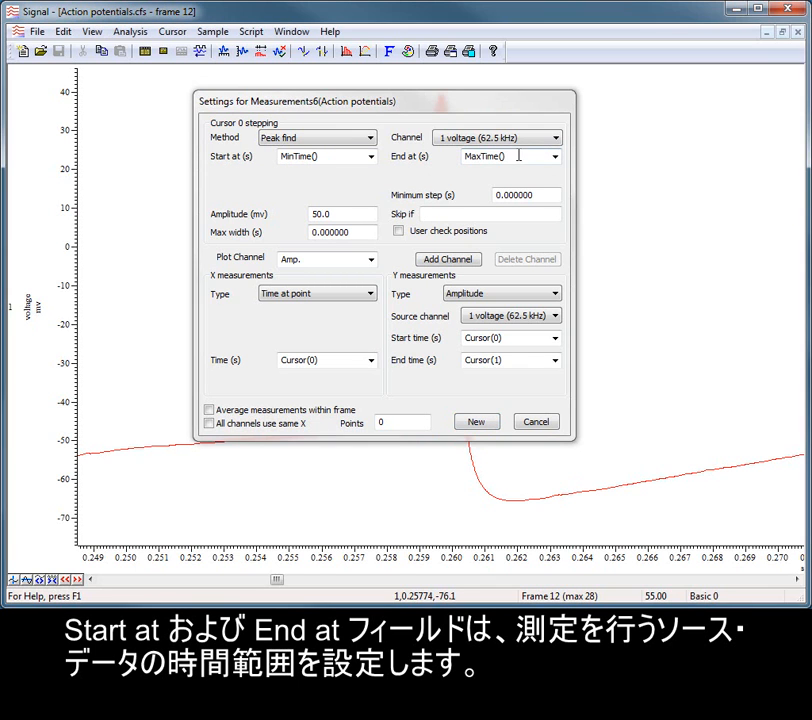
{"action": "left_click", "coordinate": [332, 258]}
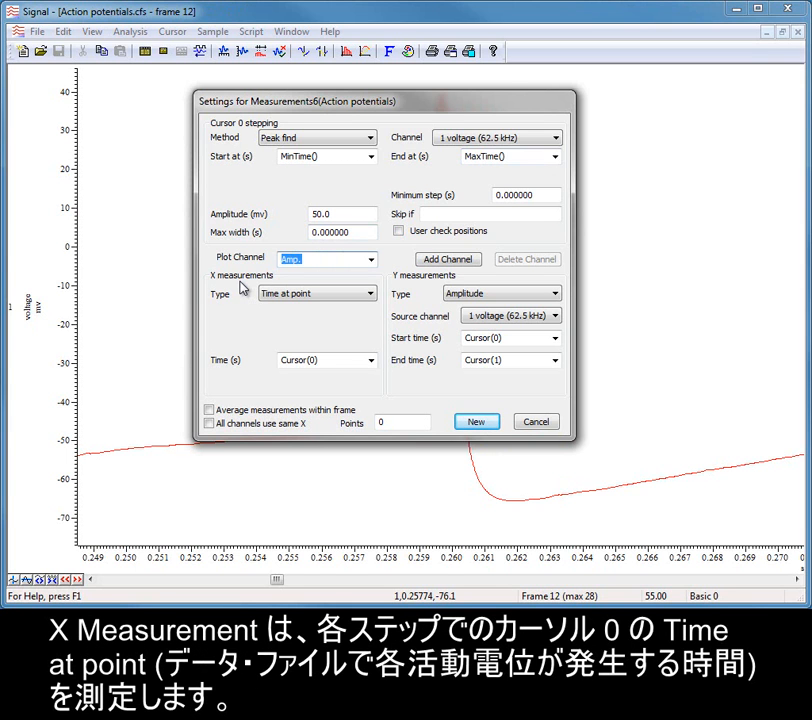
Set the X measurement to Time at point, taken at Cursor(0).
{"action": "left_click", "coordinate": [369, 293]}
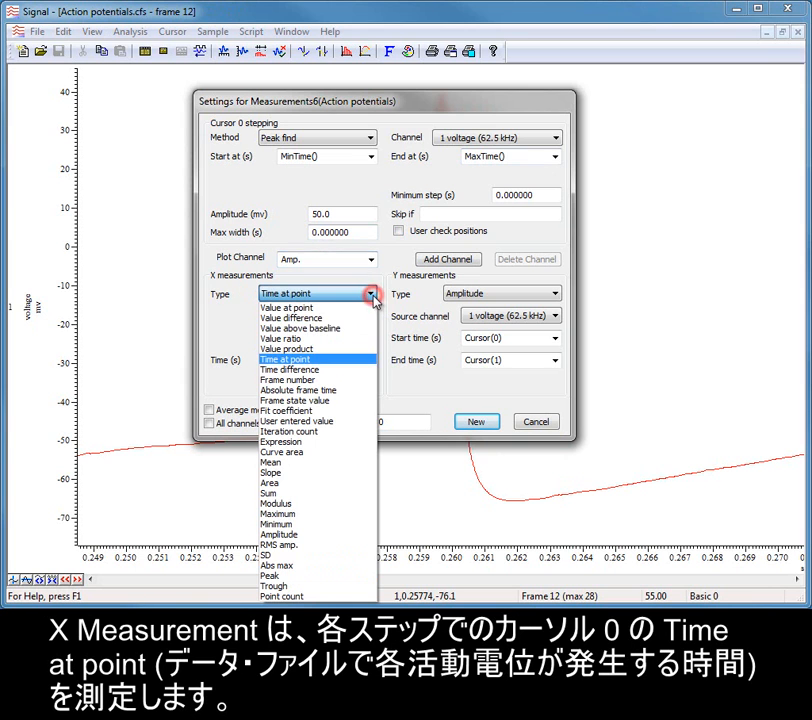
{"action": "left_click", "coordinate": [364, 359]}
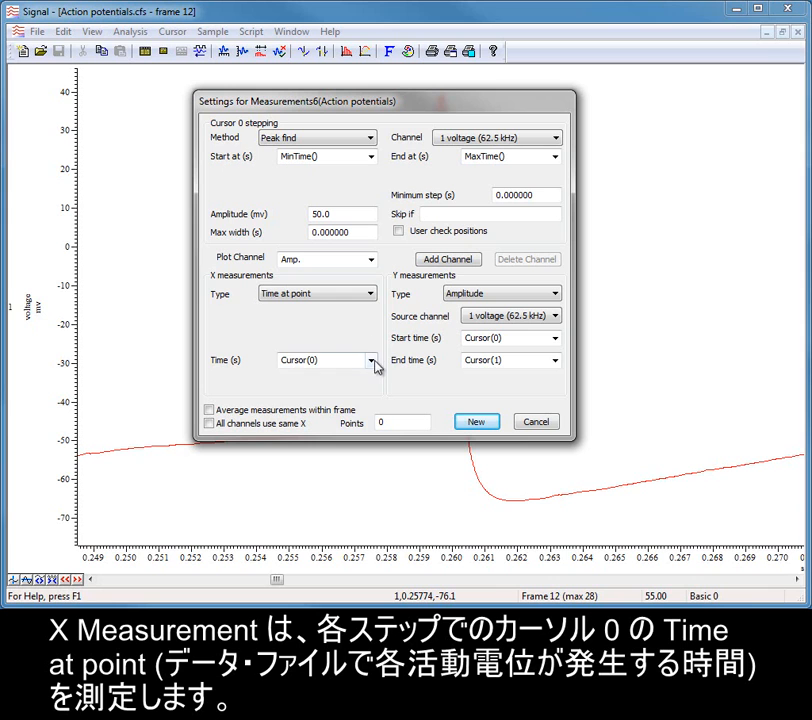
{"action": "left_click", "coordinate": [371, 360]}
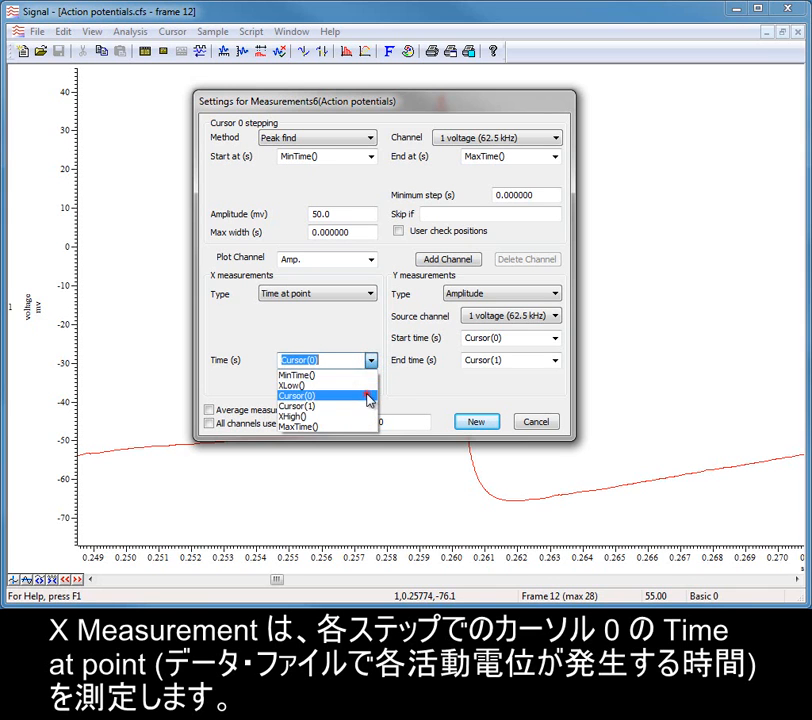
{"action": "left_click", "coordinate": [369, 396]}
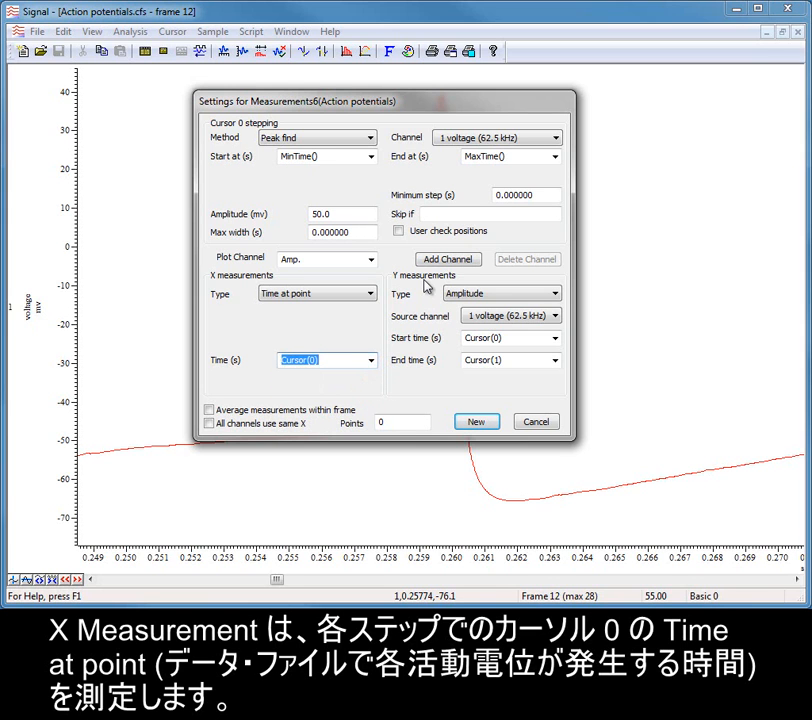
Set the Y measurement to Amplitude with its start time at Cursor(0), and create the XY view.
{"action": "left_click", "coordinate": [533, 295]}
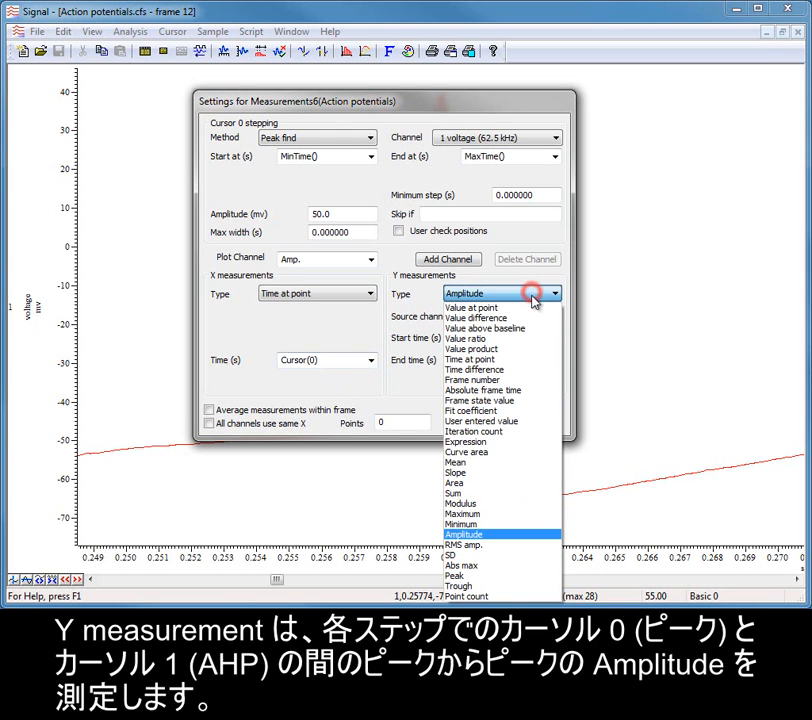
{"action": "left_click", "coordinate": [512, 535]}
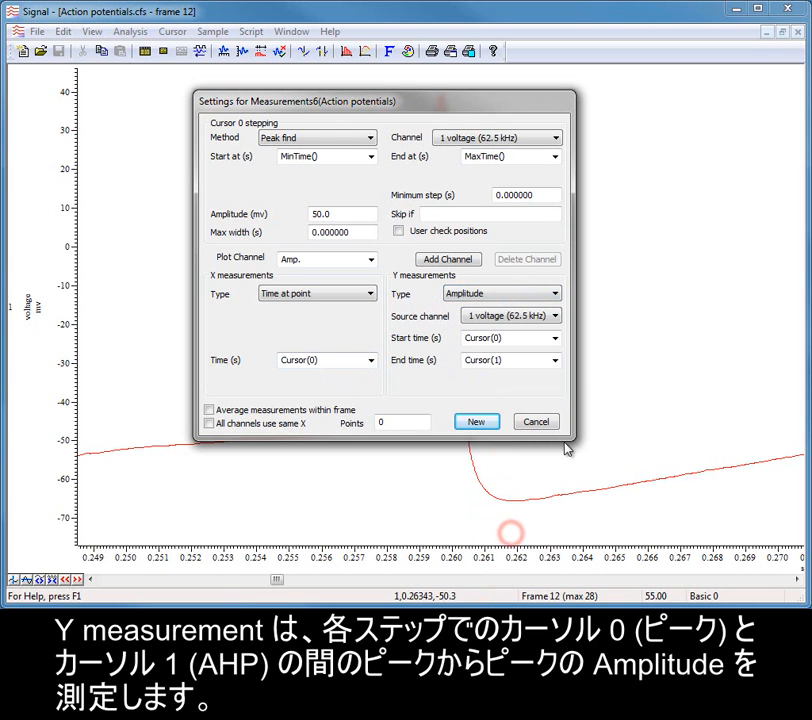
{"action": "left_click", "coordinate": [556, 338]}
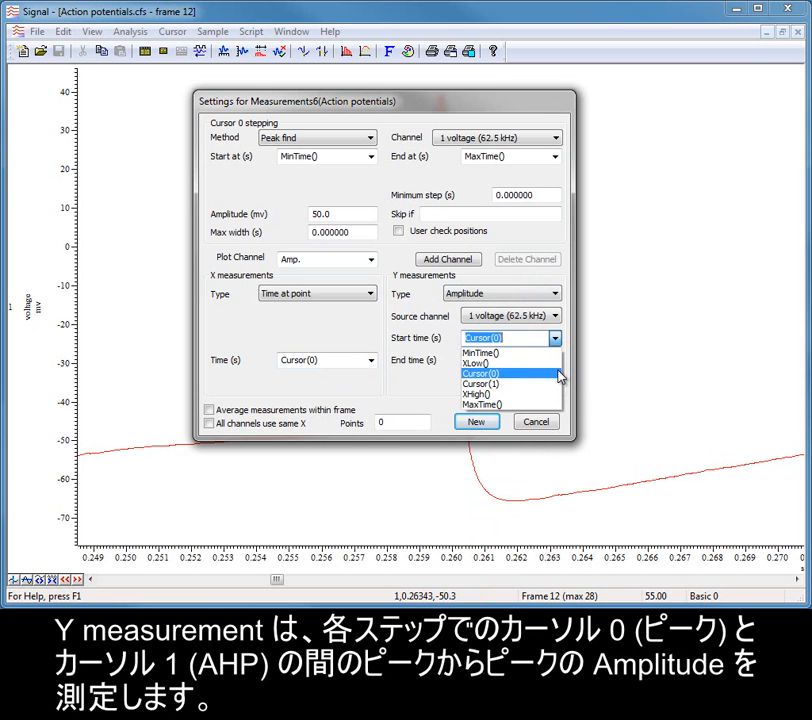
{"action": "left_click", "coordinate": [559, 374]}
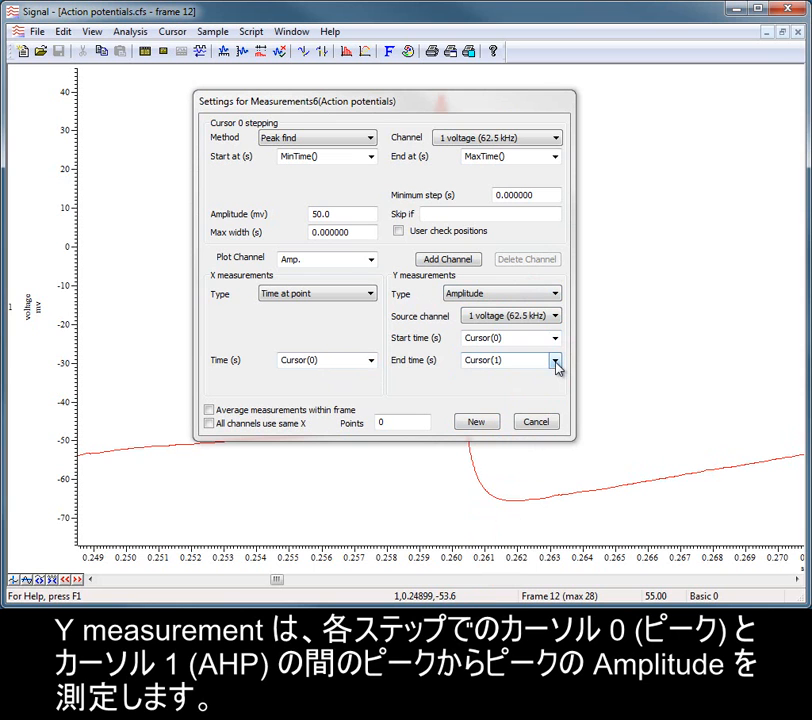
{"action": "left_click", "coordinate": [493, 423]}
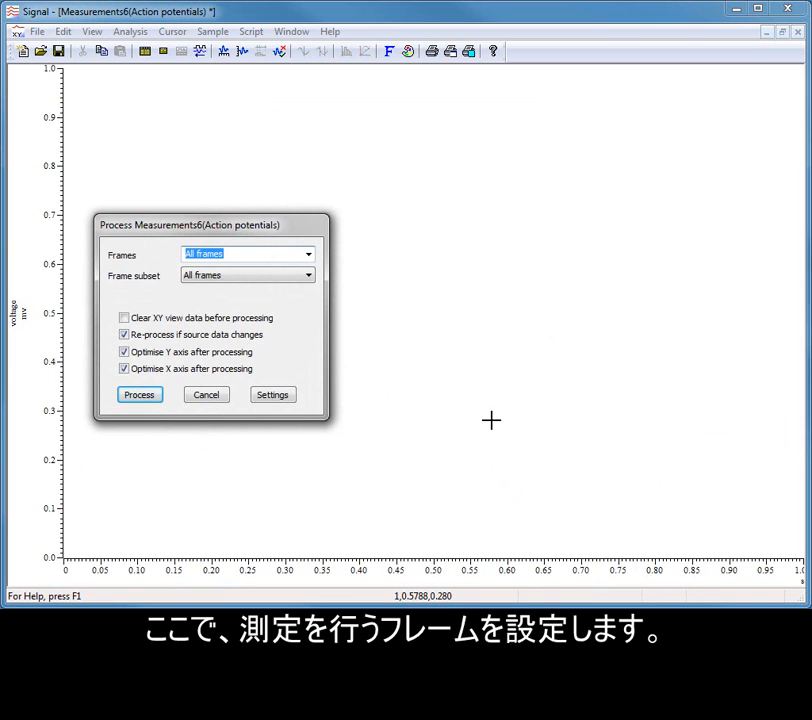
Process the measurements for the current frame only.
{"action": "left_click", "coordinate": [307, 257]}
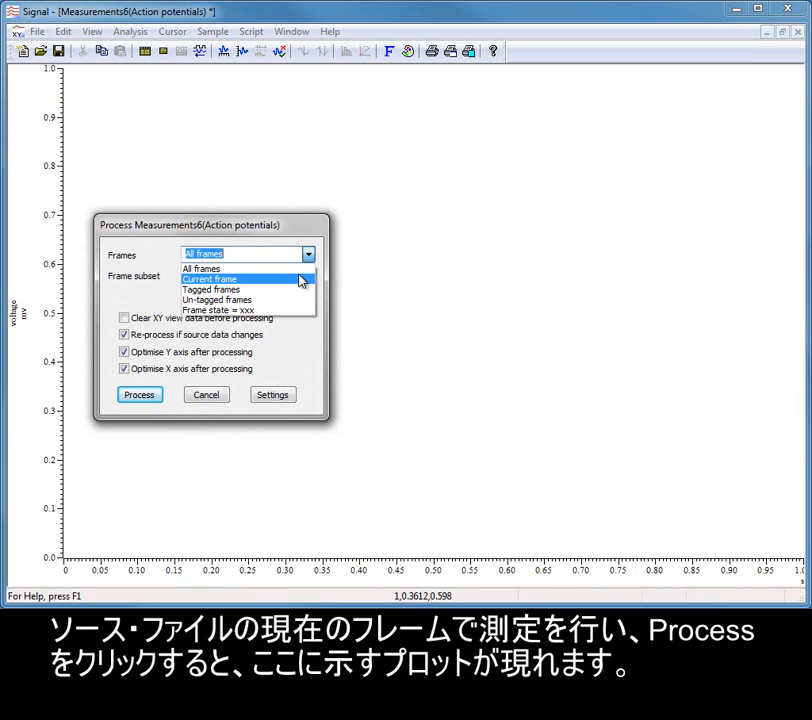
{"action": "left_click", "coordinate": [301, 279]}
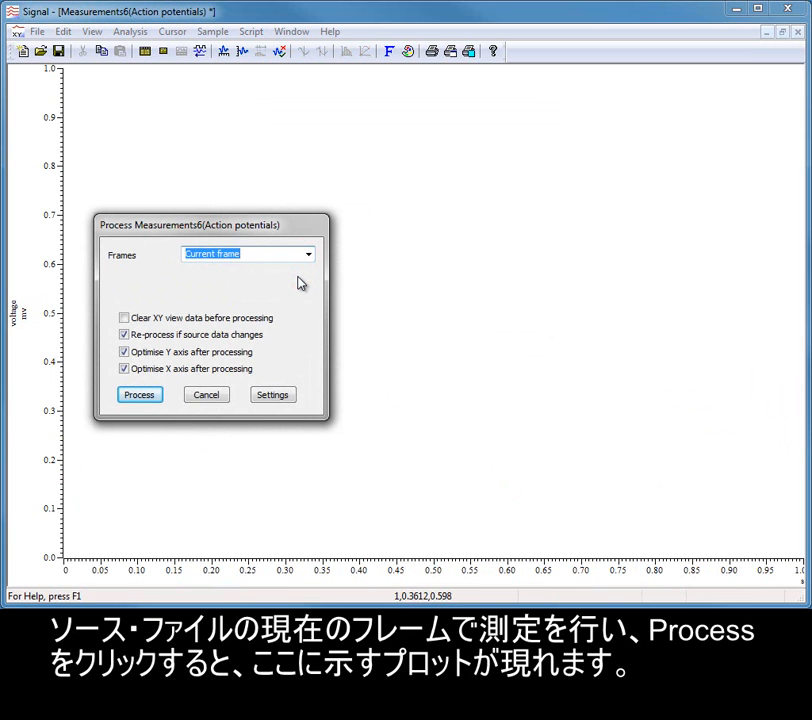
{"action": "left_click", "coordinate": [133, 397]}
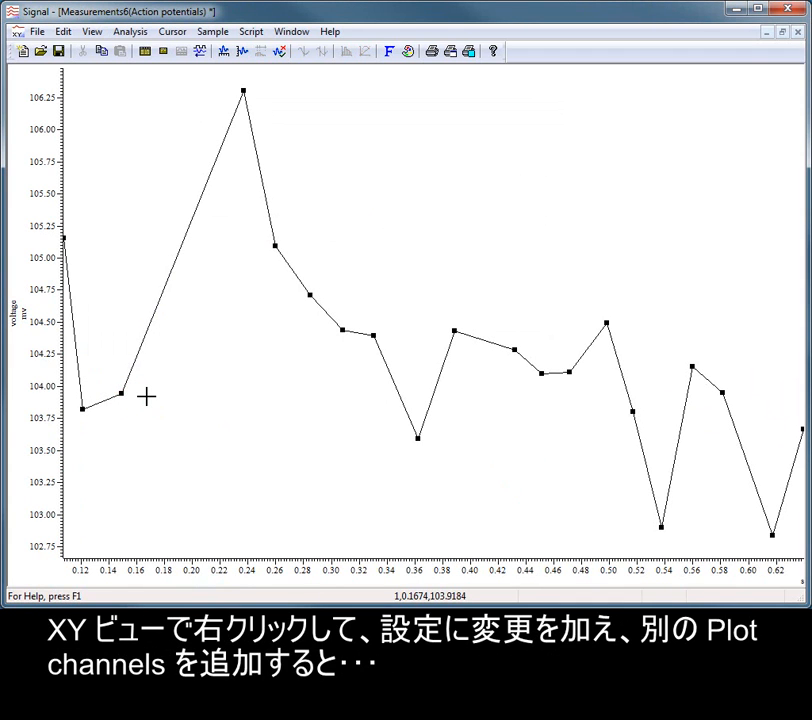
Reopen the XY view's process settings and add a second plot channel named Peak.
{"action": "right_click", "coordinate": [146, 397]}
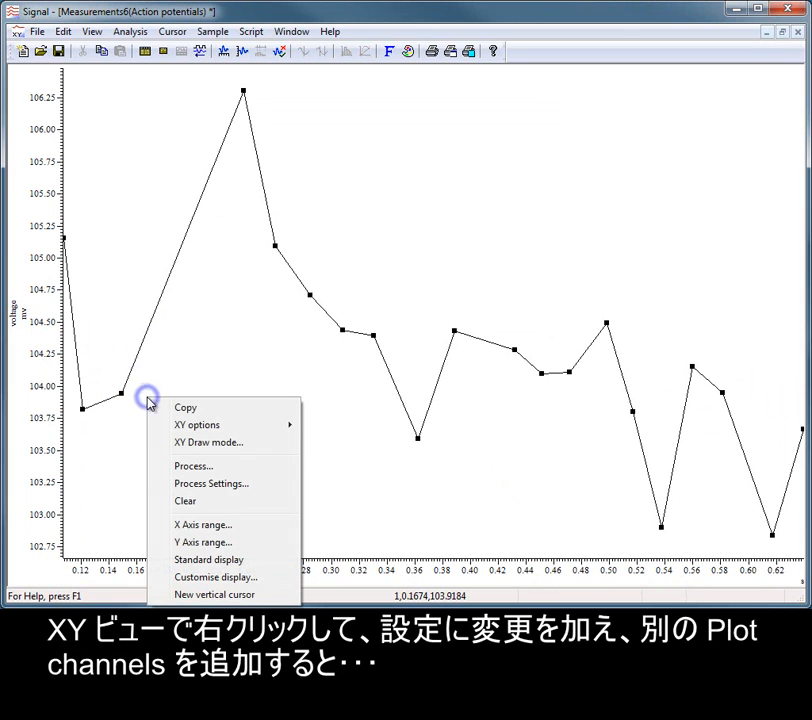
{"action": "left_click", "coordinate": [233, 484]}
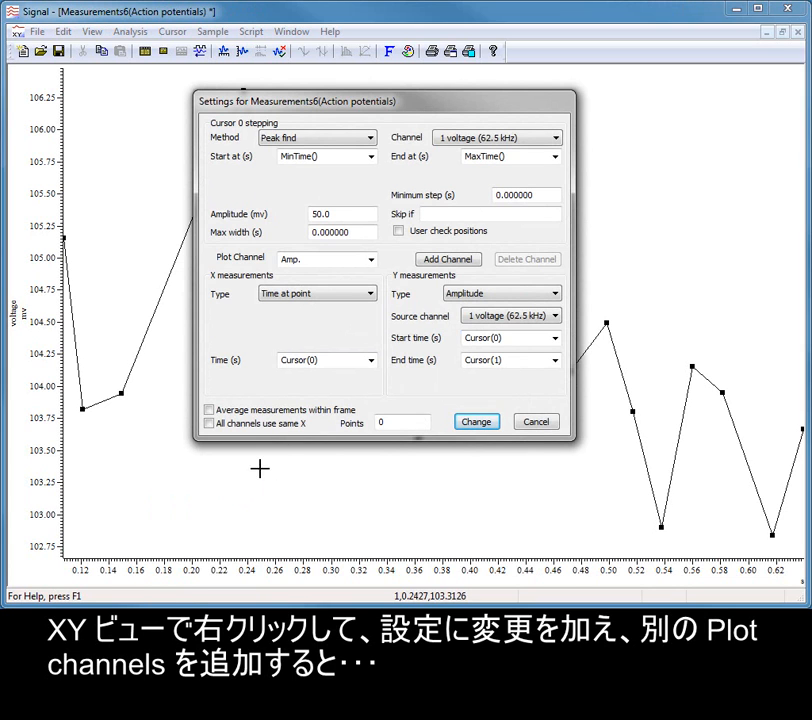
{"action": "left_click", "coordinate": [436, 262]}
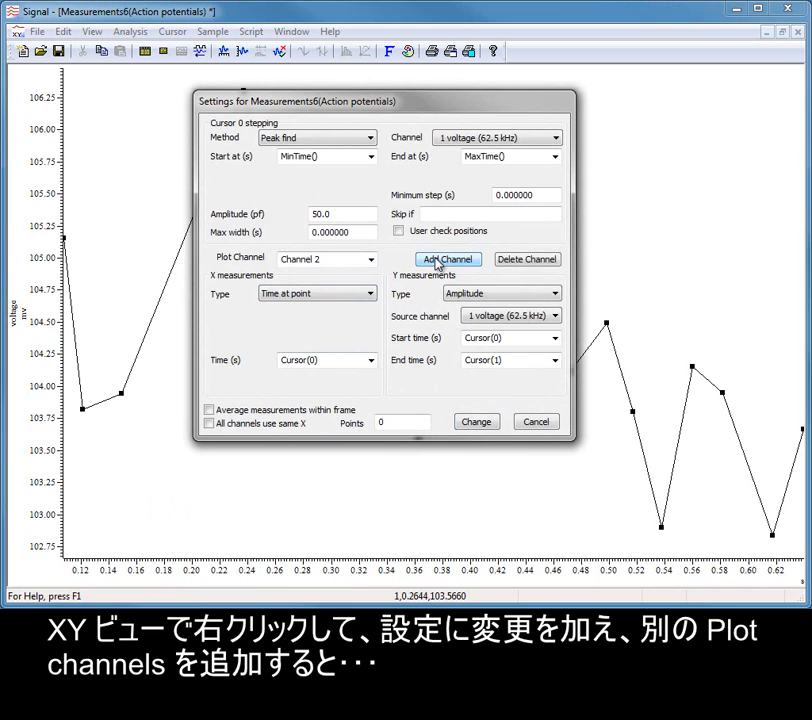
{"action": "left_click_drag", "start_coordinate": [370, 259], "coordinate": [284, 262]}
{"action": "type", "text": "Feak"}
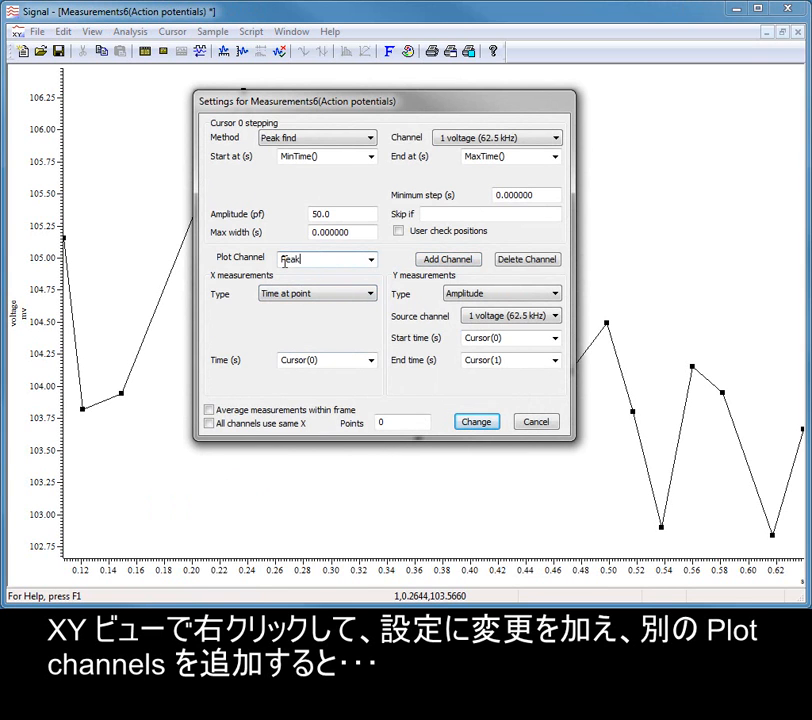
Set the Peak channel's Y measurement to Value at point, taken at Cursor(0).
{"action": "left_click", "coordinate": [540, 294]}
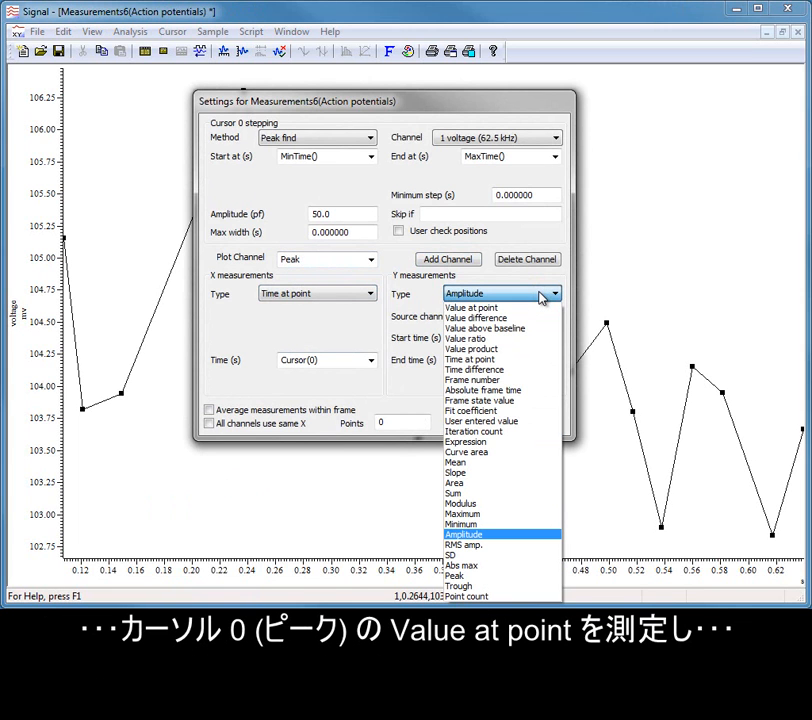
{"action": "left_click", "coordinate": [538, 309]}
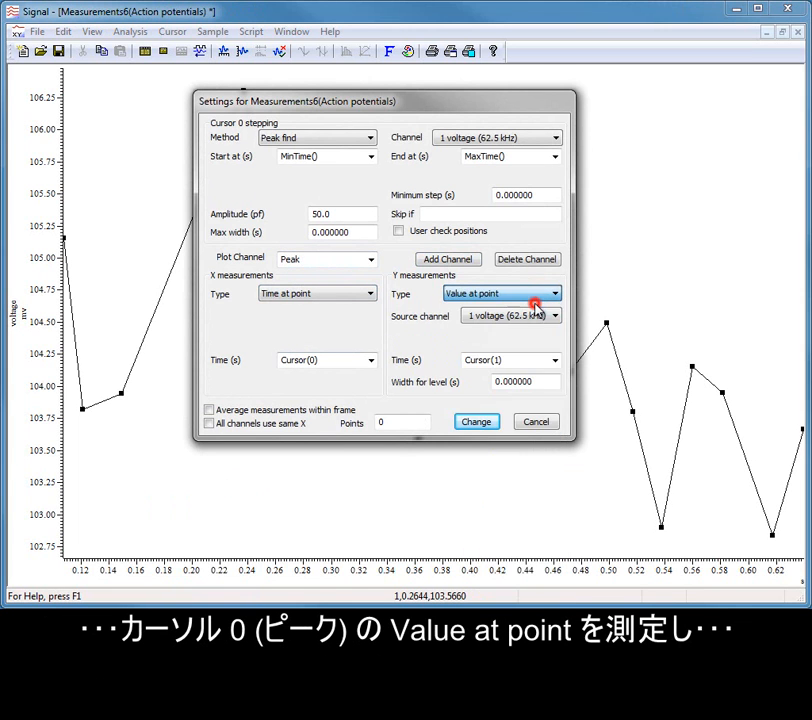
{"action": "left_click", "coordinate": [553, 362]}
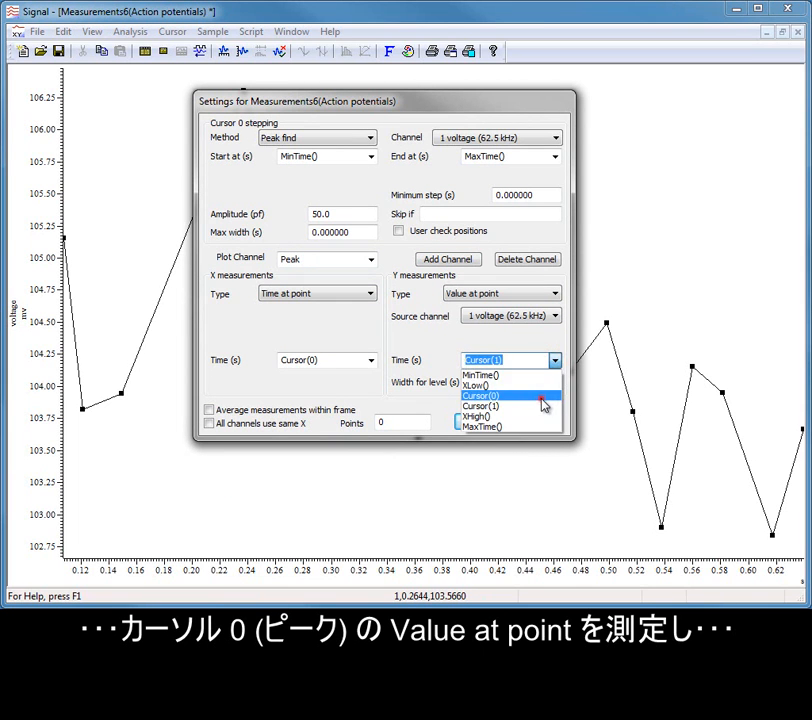
{"action": "left_click", "coordinate": [541, 400]}
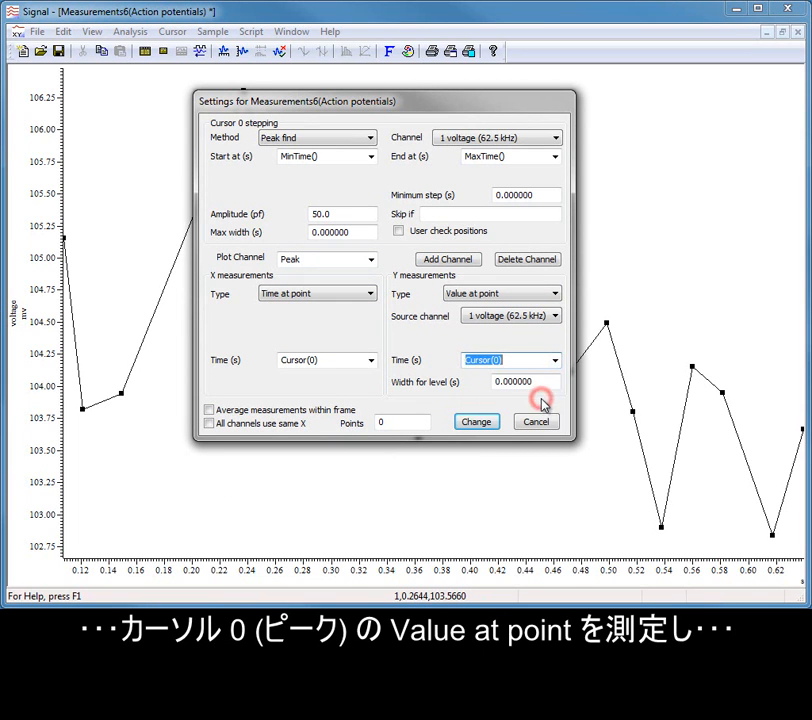
Add a third plot channel named AHP and take its Y value at Cursor(1).
{"action": "left_click", "coordinate": [433, 263]}
{"action": "left_click", "coordinate": [338, 259]}
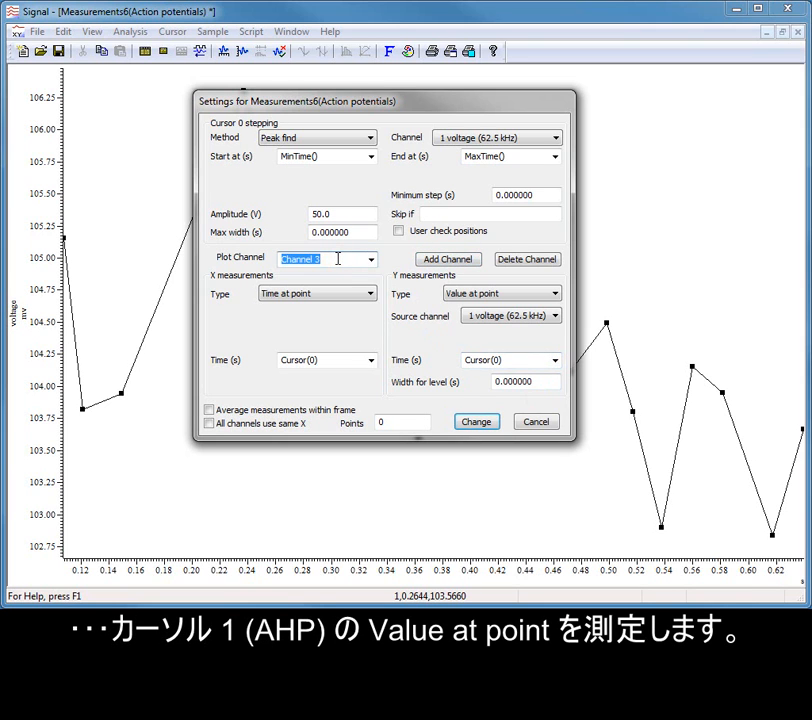
{"action": "type", "text": "AHP"}
{"action": "left_click", "coordinate": [555, 360]}
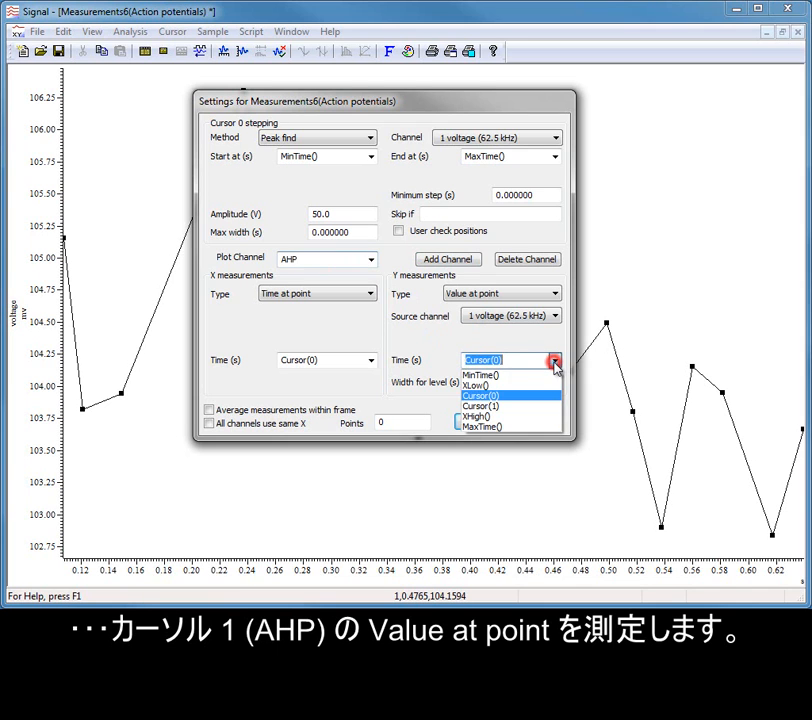
{"action": "left_click", "coordinate": [545, 406]}
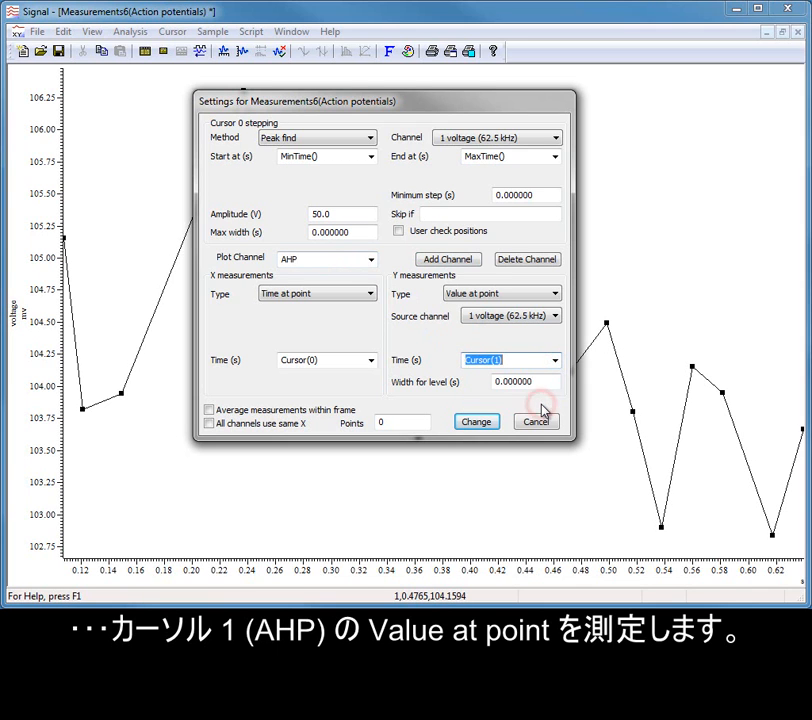
Apply the changed settings, accept clearing the existing plot data, and reprocess the current frame.
{"action": "left_click", "coordinate": [474, 423]}
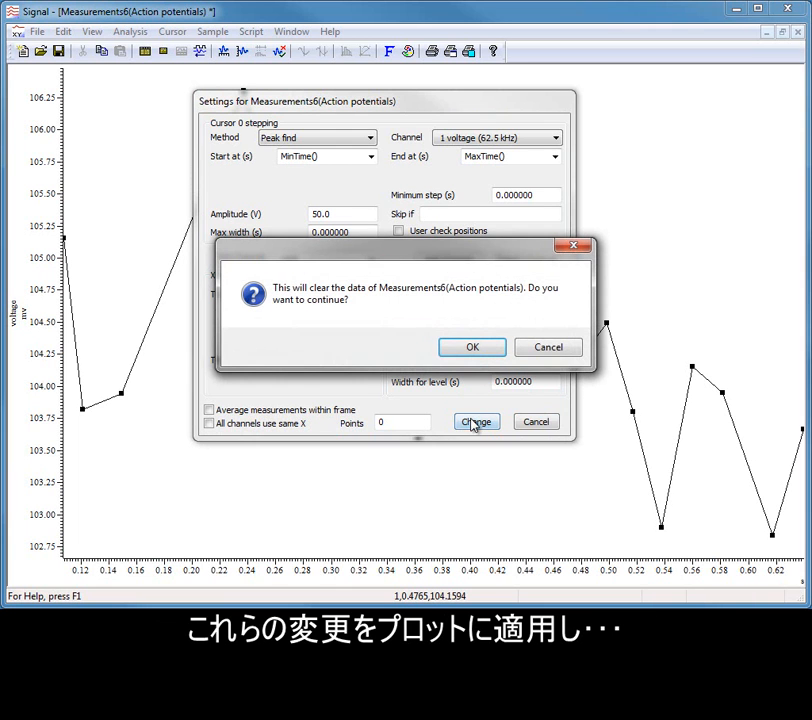
{"action": "left_click", "coordinate": [473, 347]}
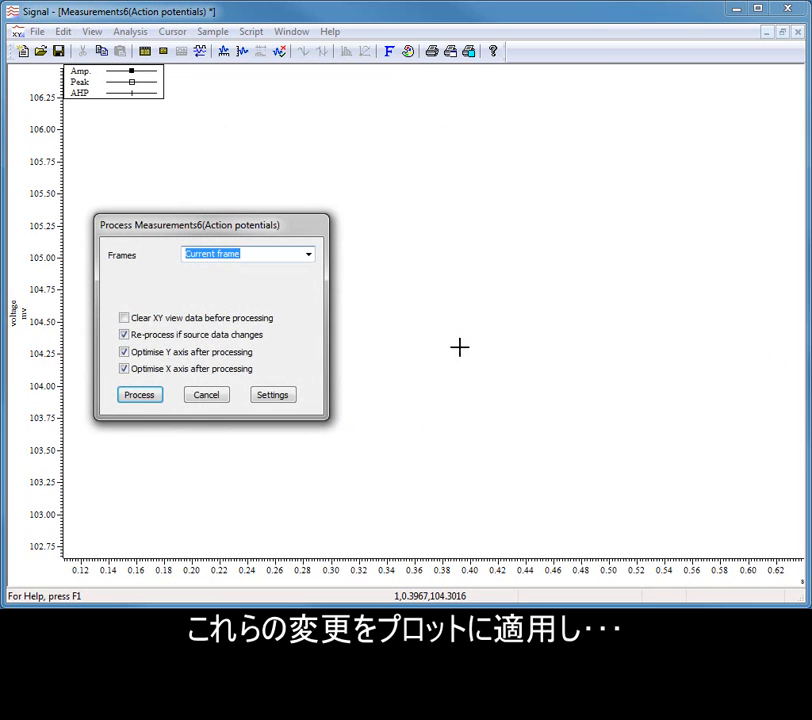
{"action": "left_click", "coordinate": [136, 396]}
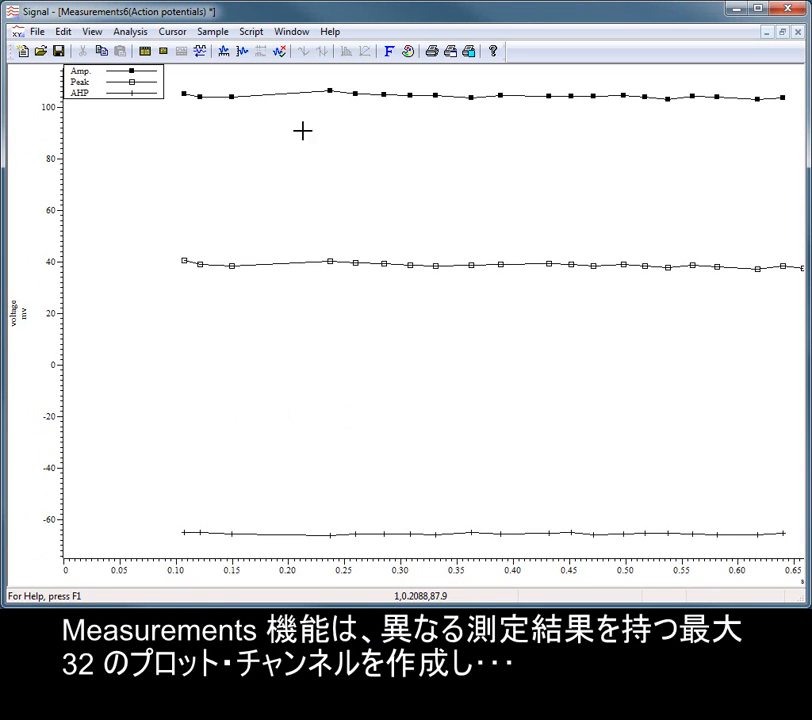
Set the XY plot channels' primary colours to red for Amp., dark blue for Peak and dark green for AHP.
{"action": "left_click", "coordinate": [412, 55]}
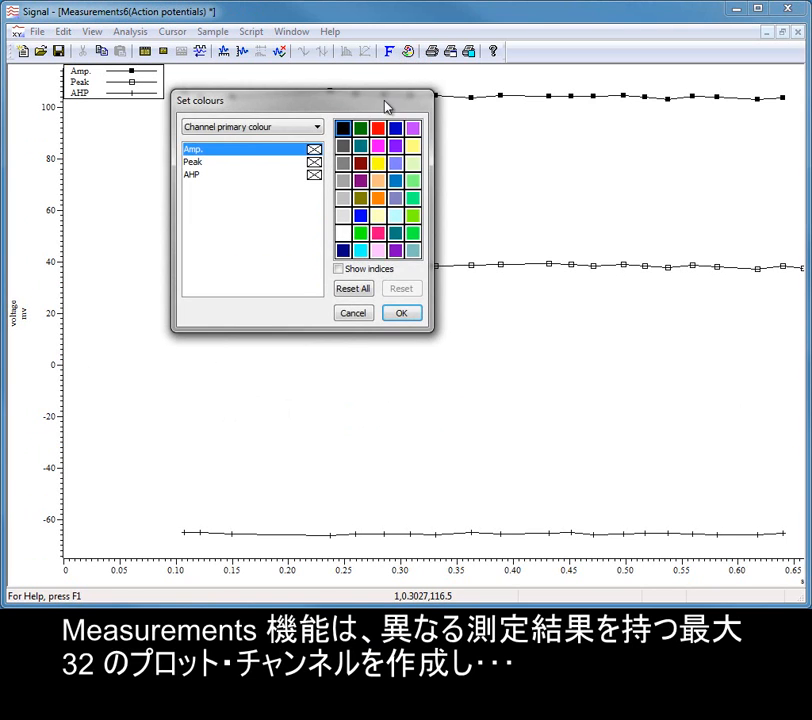
{"action": "left_click", "coordinate": [380, 131]}
{"action": "left_click", "coordinate": [314, 163]}
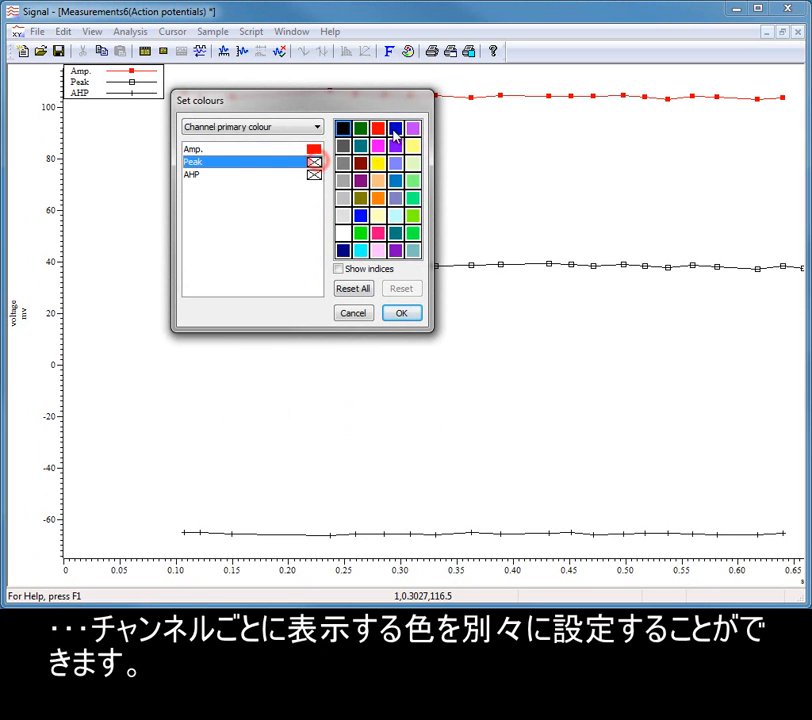
{"action": "left_click", "coordinate": [395, 128]}
{"action": "left_click", "coordinate": [314, 175]}
{"action": "left_click", "coordinate": [361, 128]}
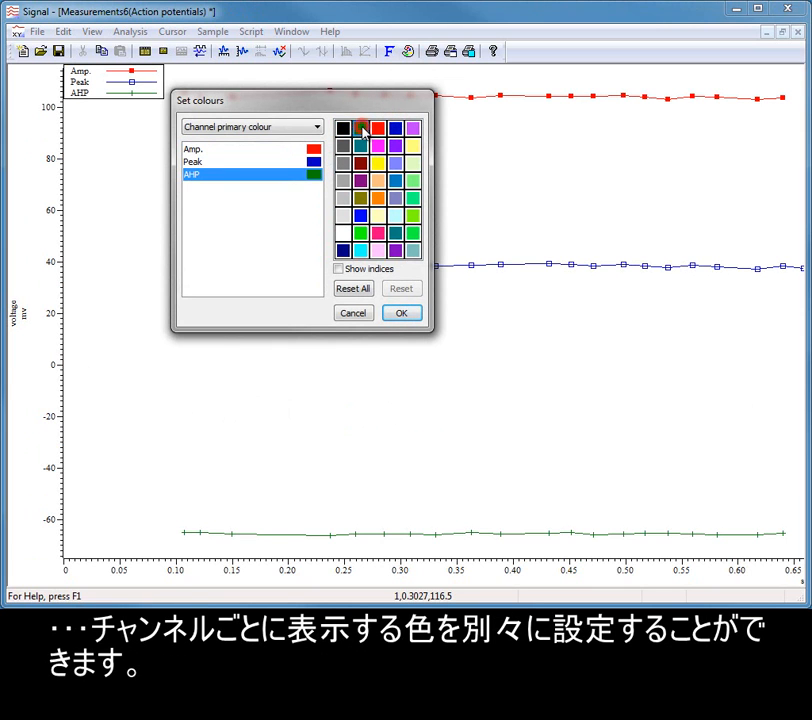
{"action": "left_click", "coordinate": [400, 314]}
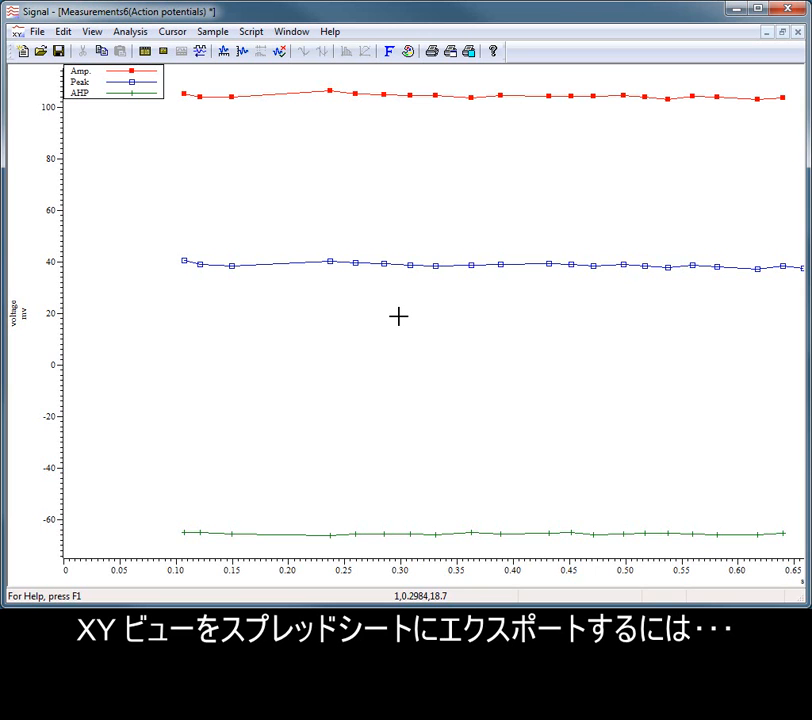
Copy the XY view's data as text and paste it into a new text document.
{"action": "left_click", "coordinate": [62, 32]}
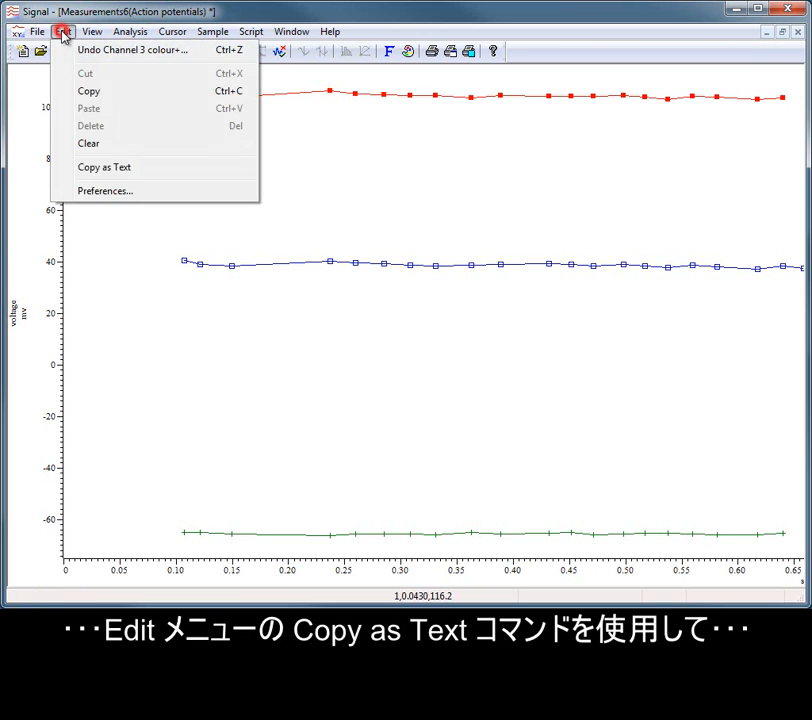
{"action": "left_click", "coordinate": [112, 167]}
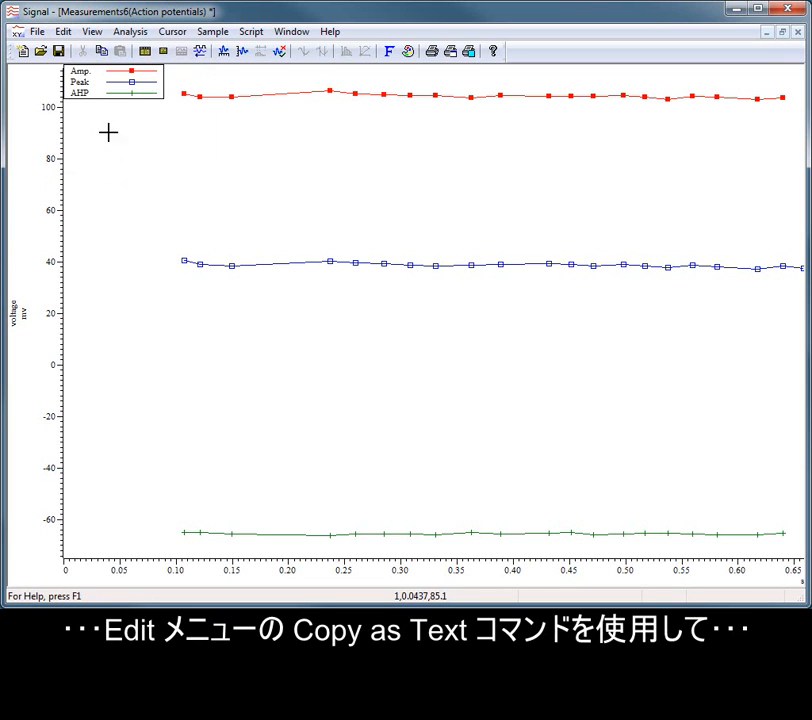
{"action": "left_click", "coordinate": [24, 52]}
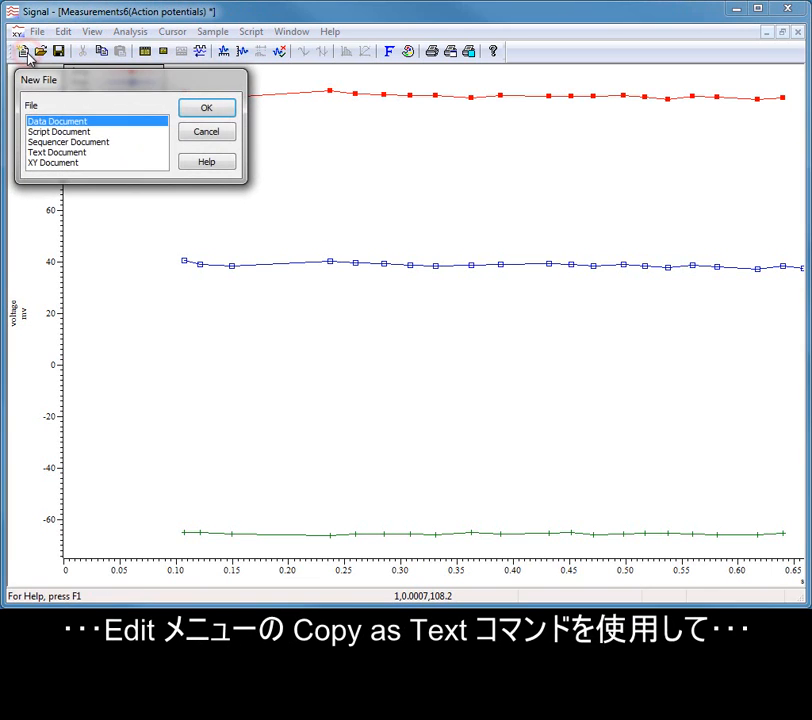
{"action": "left_click", "coordinate": [68, 151]}
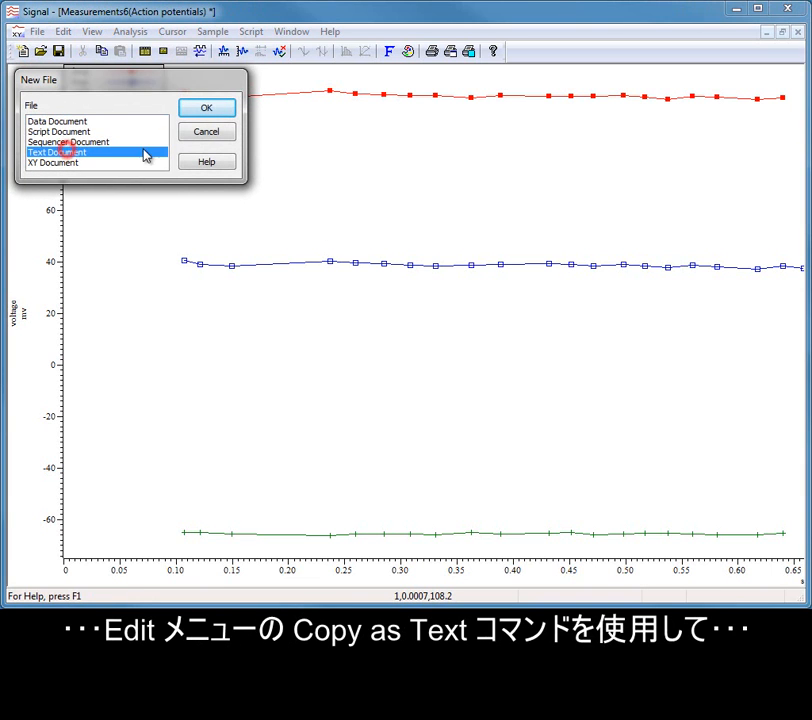
{"action": "left_click", "coordinate": [194, 108]}
{"action": "right_click", "coordinate": [193, 106]}
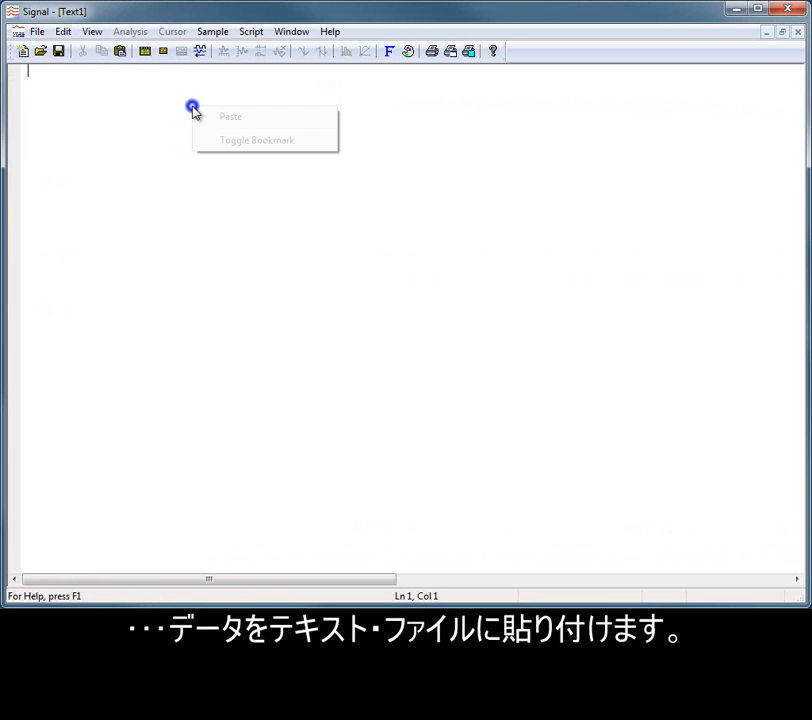
{"action": "left_click", "coordinate": [227, 116]}
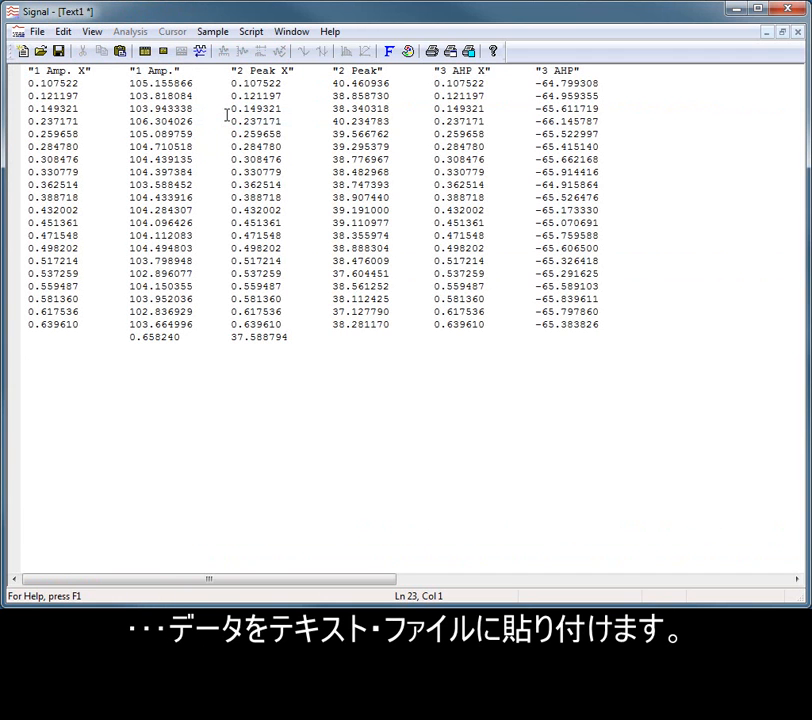
Tile the open windows vertically so the text document and the XY view sit side by side.
{"action": "left_click", "coordinate": [291, 33]}
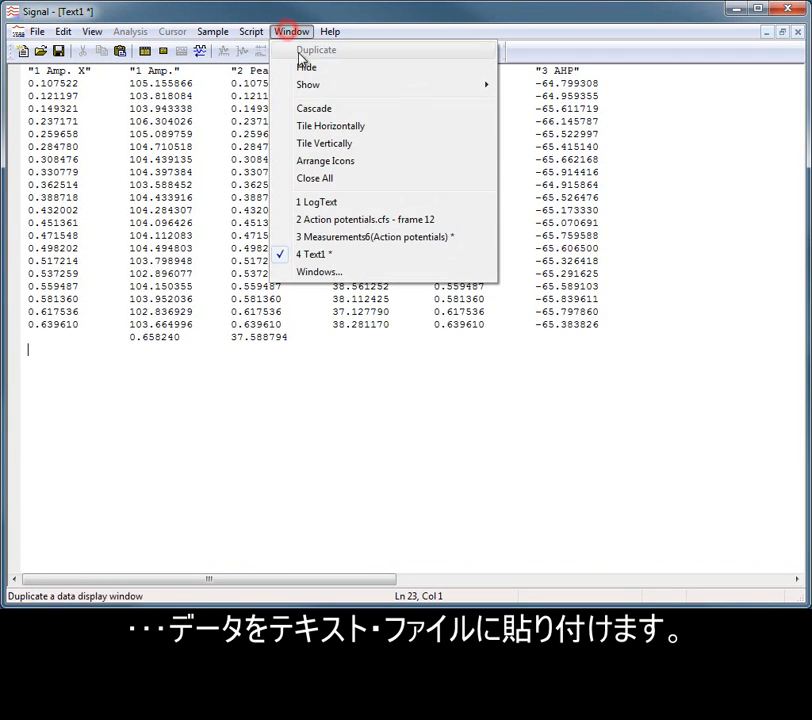
{"action": "left_click", "coordinate": [312, 142]}
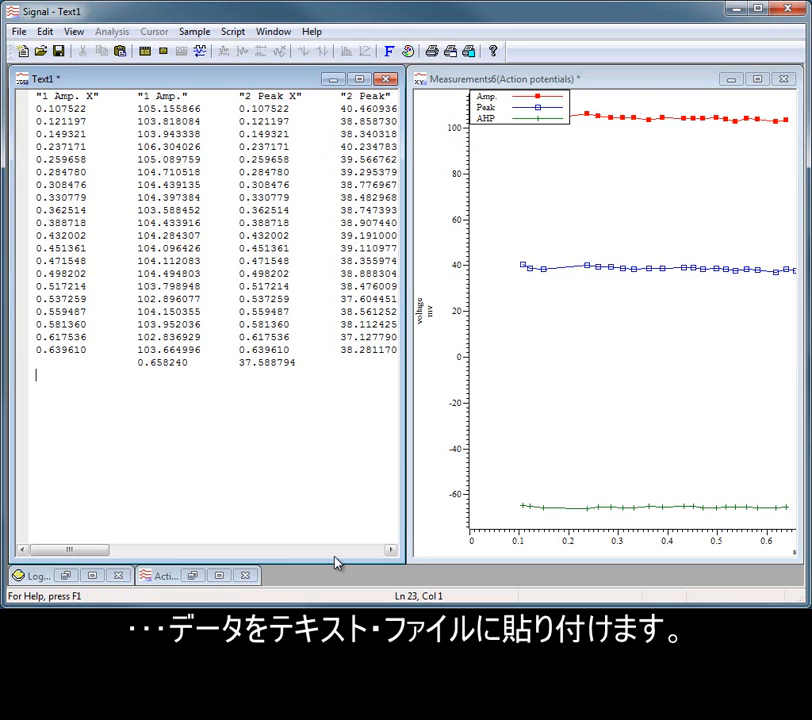